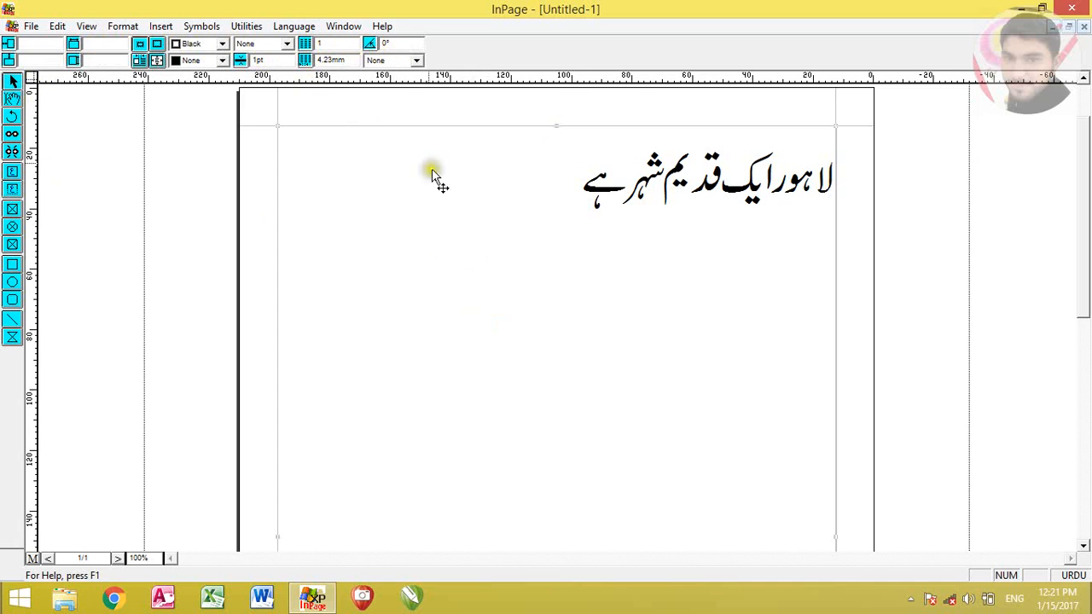
- Try the vertical-line and diagonal crosshatch patterns as the hatch of the main text frame
{"action": "left_click", "coordinate": [416, 62]}
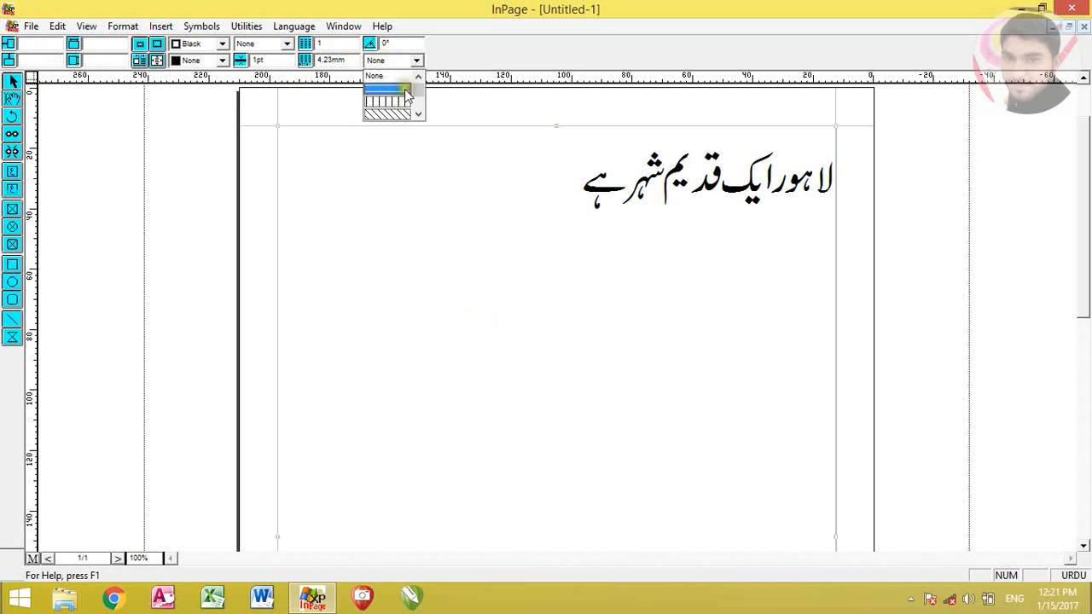
{"action": "left_click", "coordinate": [401, 110]}
{"action": "left_click", "coordinate": [416, 61]}
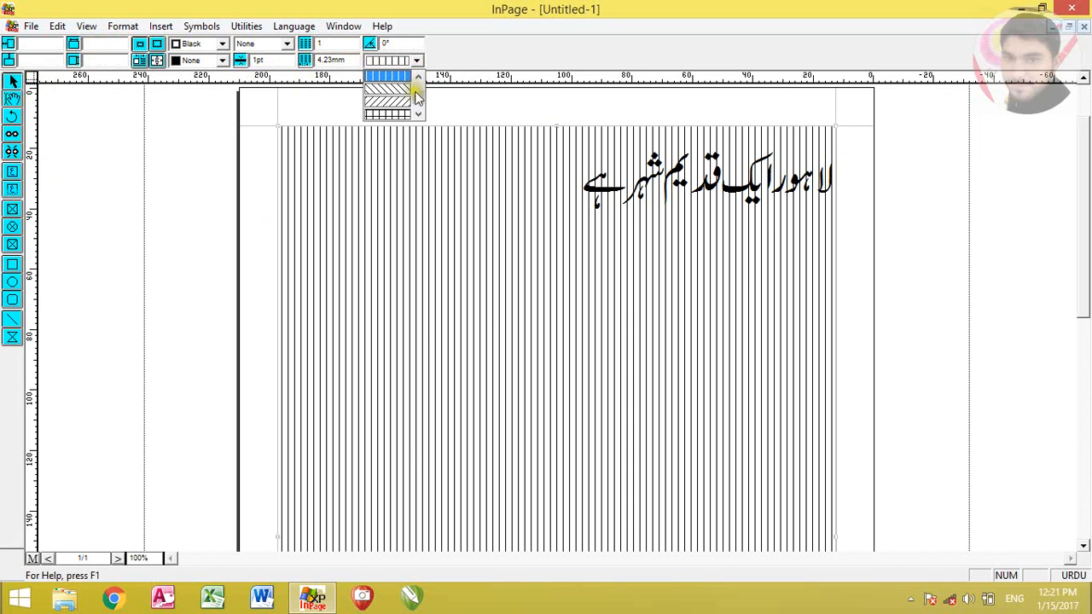
{"action": "scroll", "coordinate": [409, 106], "scroll_direction": "down", "scroll_amount": 2}
{"action": "left_click", "coordinate": [401, 115]}
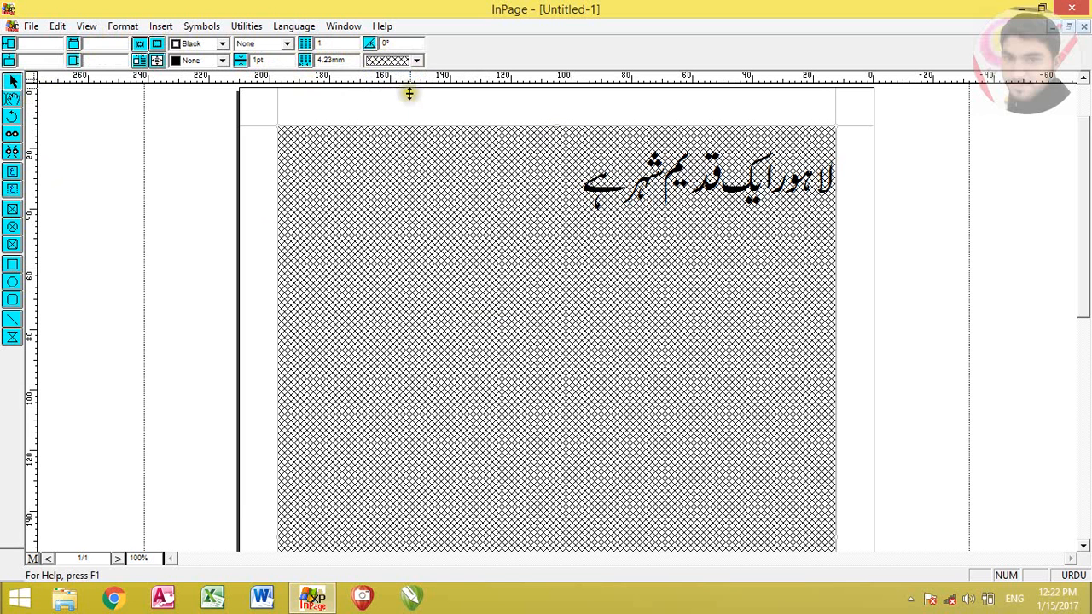
- Try the horizontal-line hatch pattern on the main text frame, and reset its hatch to None
{"action": "left_click", "coordinate": [416, 60]}
{"action": "left_click", "coordinate": [419, 76]}
{"action": "left_click", "coordinate": [419, 76]}
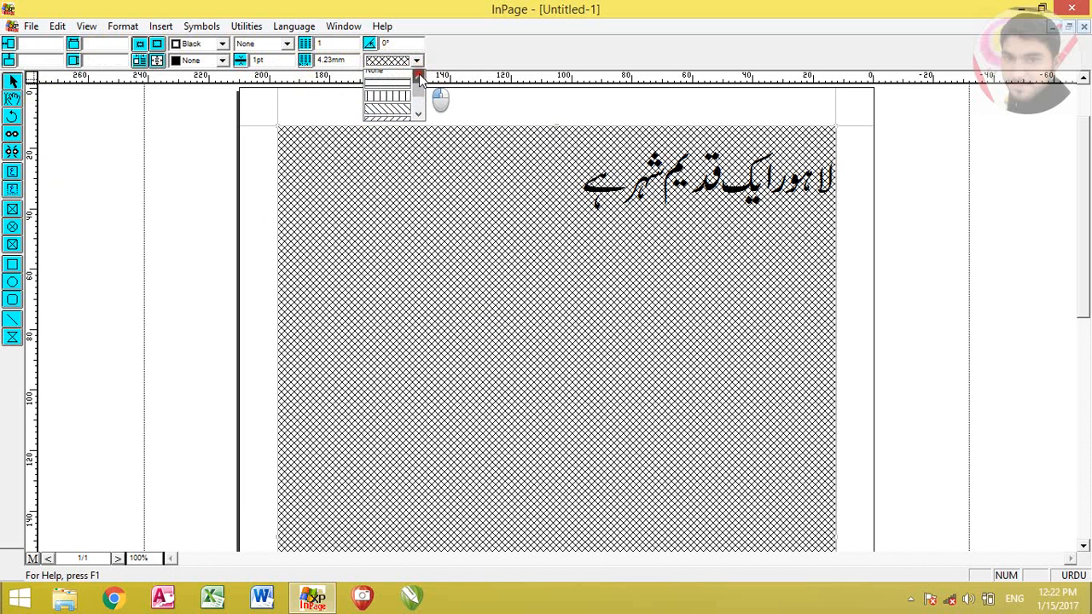
{"action": "left_click", "coordinate": [392, 94]}
{"action": "left_click", "coordinate": [416, 61]}
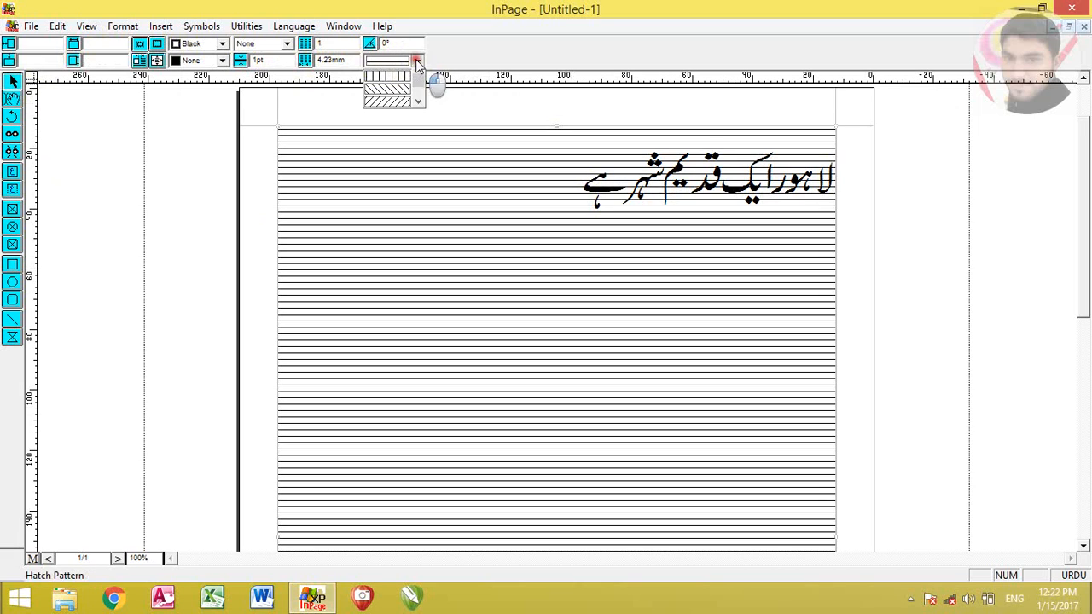
{"action": "left_click", "coordinate": [419, 76]}
{"action": "left_click", "coordinate": [419, 76]}
{"action": "left_click", "coordinate": [399, 76]}
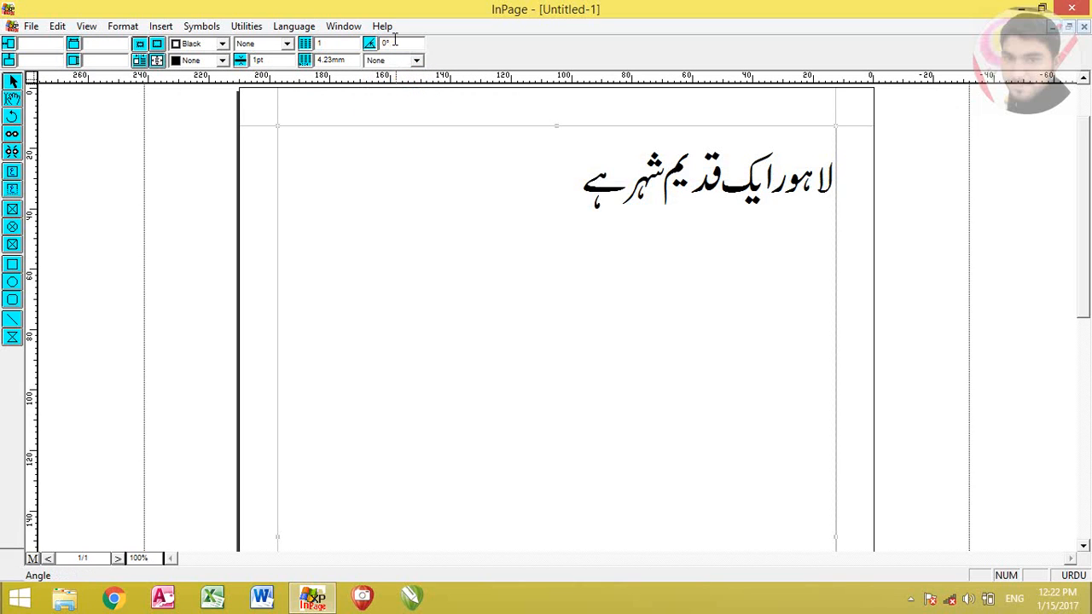
- Apply the diamond-dotted border style to the main text frame and place the text cursor in its heading line
{"action": "left_click", "coordinate": [281, 43]}
{"action": "left_click", "coordinate": [276, 84]}
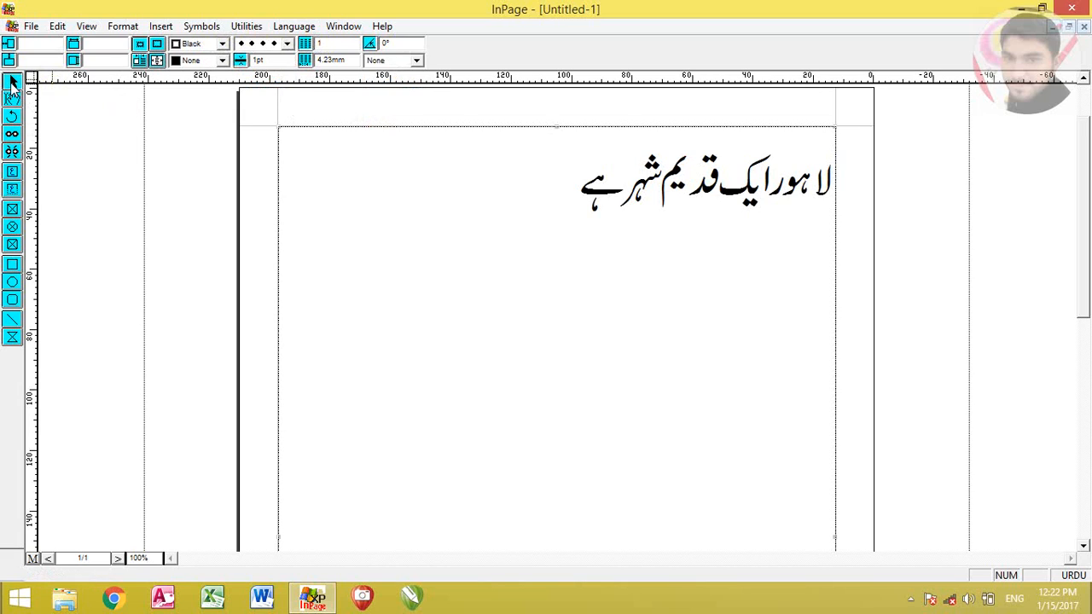
{"action": "left_click", "coordinate": [483, 251]}
{"action": "left_click", "coordinate": [13, 100]}
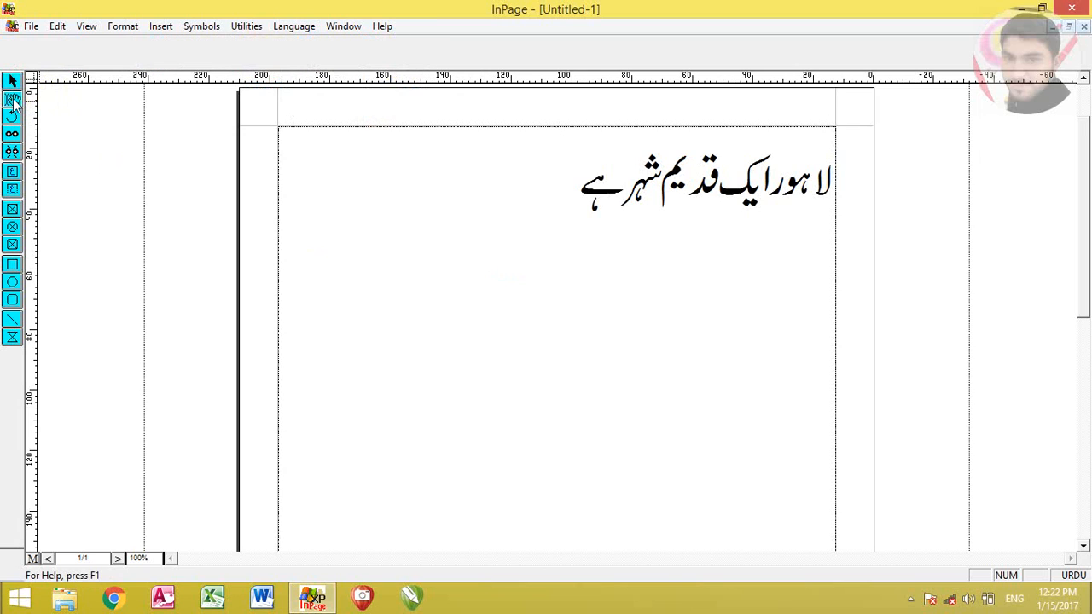
{"action": "left_click", "coordinate": [570, 190]}
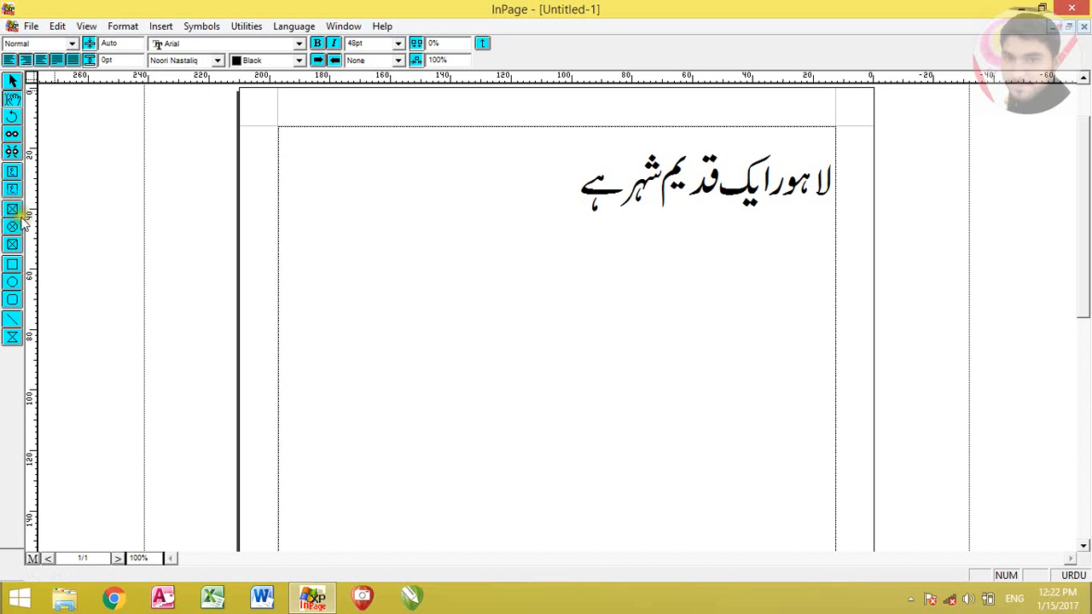
- Draw a rectangle about 82 mm wide and 50 mm high below the heading, and select it by its edge
{"action": "left_click", "coordinate": [11, 265]}
{"action": "mouse_move", "coordinate": [325, 278]}
{"action": "left_mouse_down"}
{"action": "mouse_move", "coordinate": [458, 384]}
{"action": "mouse_move", "coordinate": [572, 429]}
{"action": "left_mouse_up"}
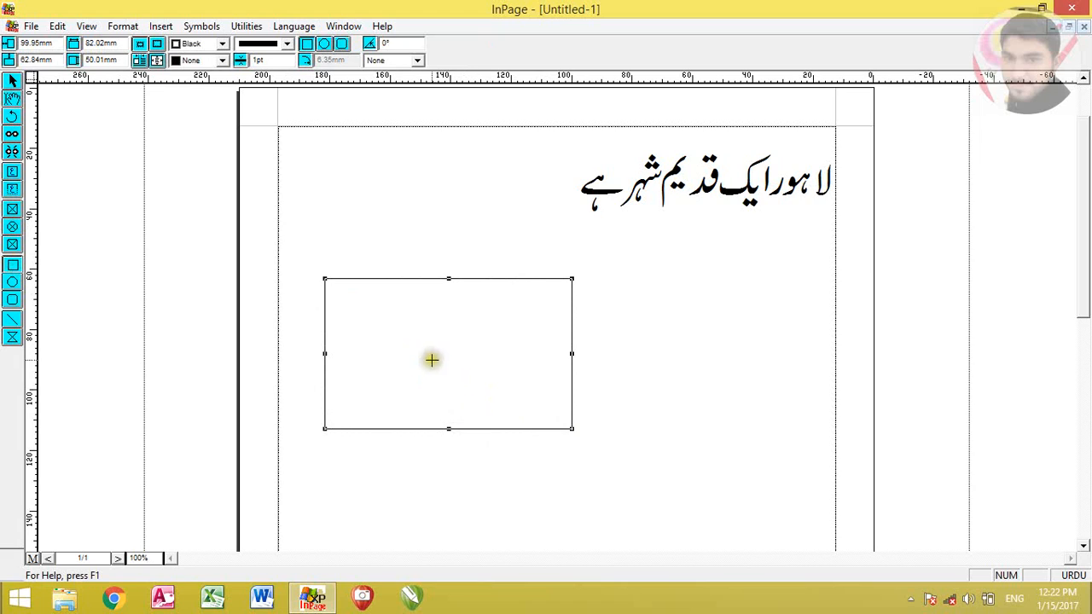
{"action": "left_click", "coordinate": [12, 81]}
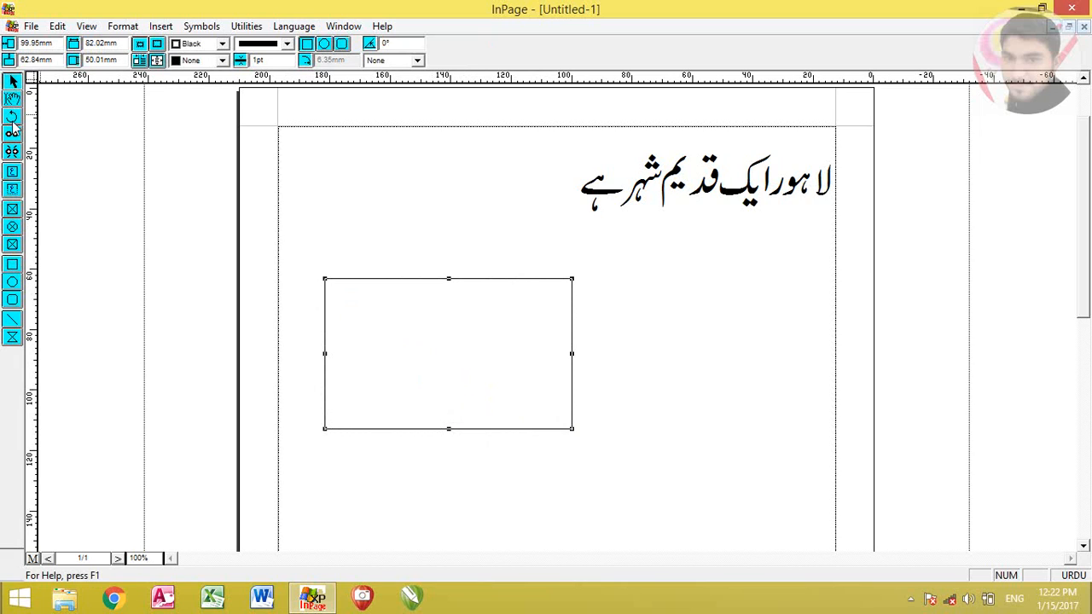
{"action": "left_click", "coordinate": [406, 357]}
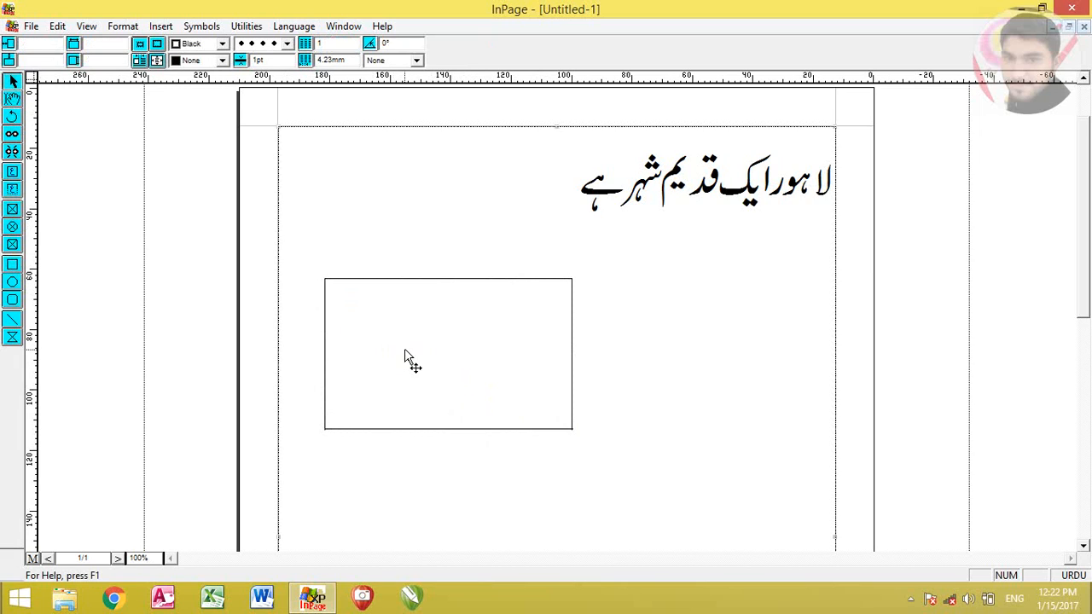
{"action": "left_click", "coordinate": [385, 289]}
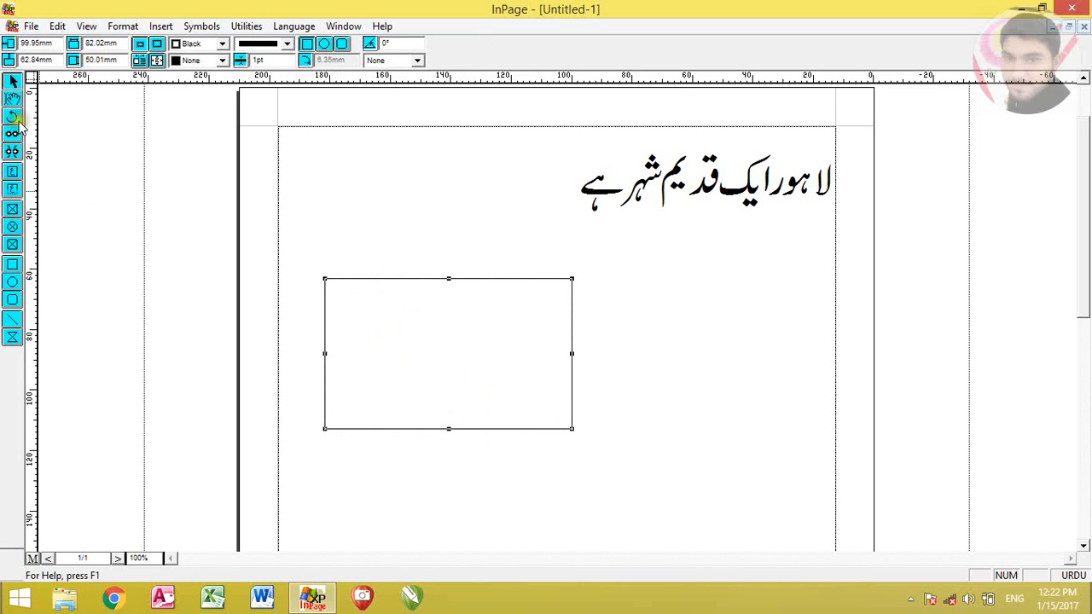
- Rotate the rectangle freely to about 143°, and on to about 183°
{"action": "left_click_drag", "start_coordinate": [537, 335], "coordinate": [490, 386]}
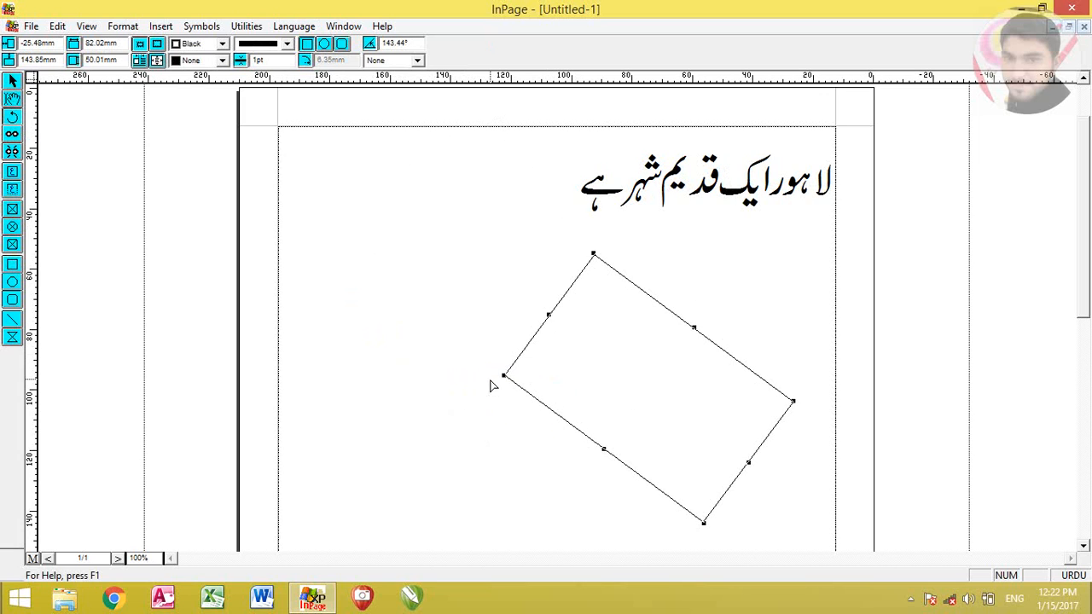
{"action": "left_click_drag", "start_coordinate": [555, 366], "coordinate": [622, 303]}
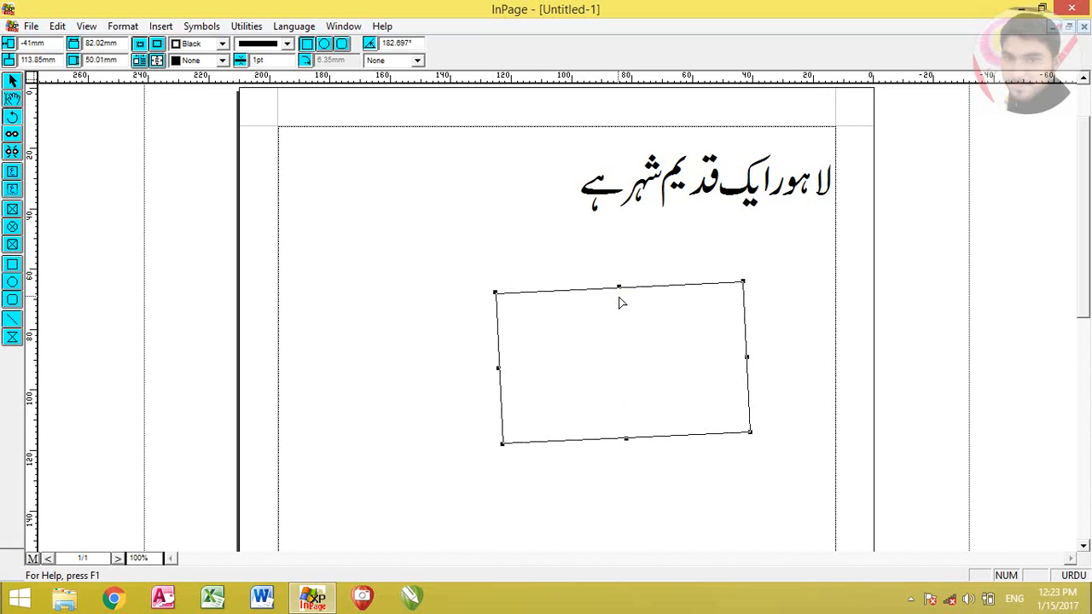
{"action": "left_click", "coordinate": [617, 321]}
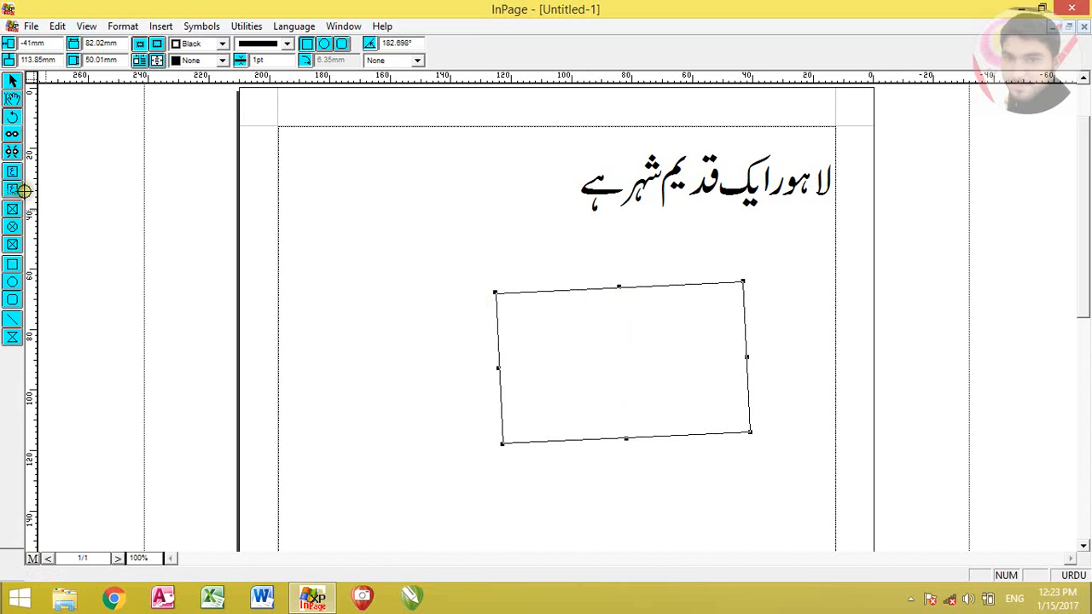
- Reselect the tilted rectangle by its edge and rotate it further to about 188°
{"action": "left_click", "coordinate": [12, 81]}
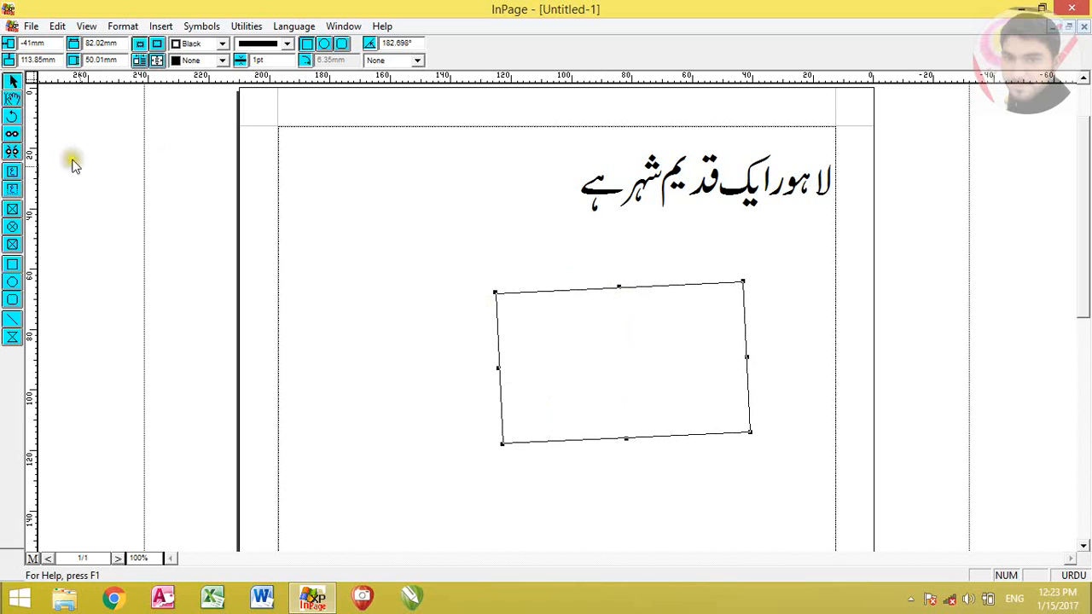
{"action": "left_click", "coordinate": [553, 338]}
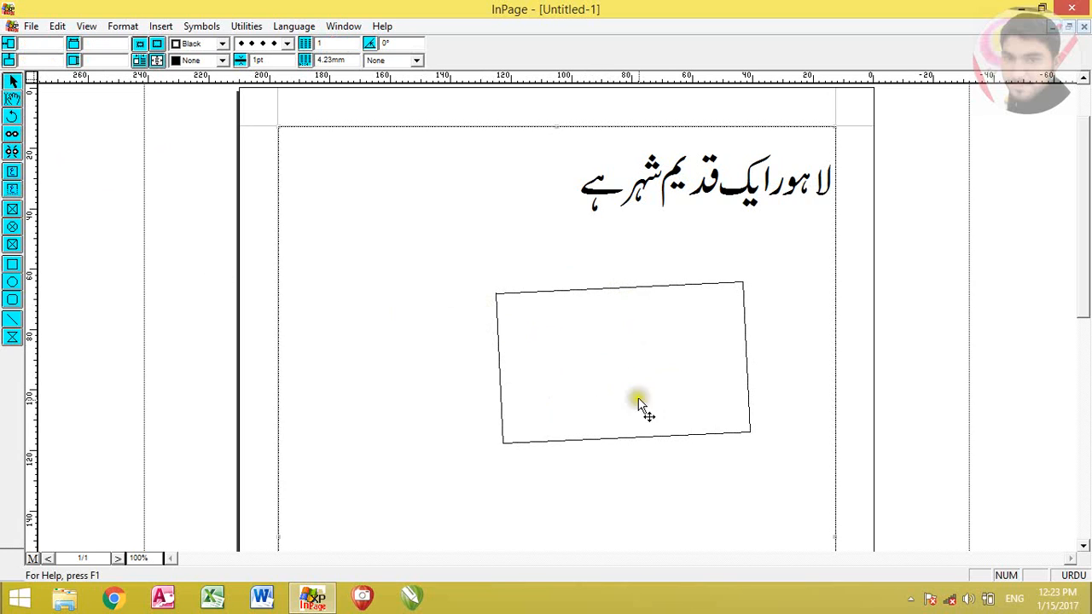
{"action": "left_click", "coordinate": [661, 435]}
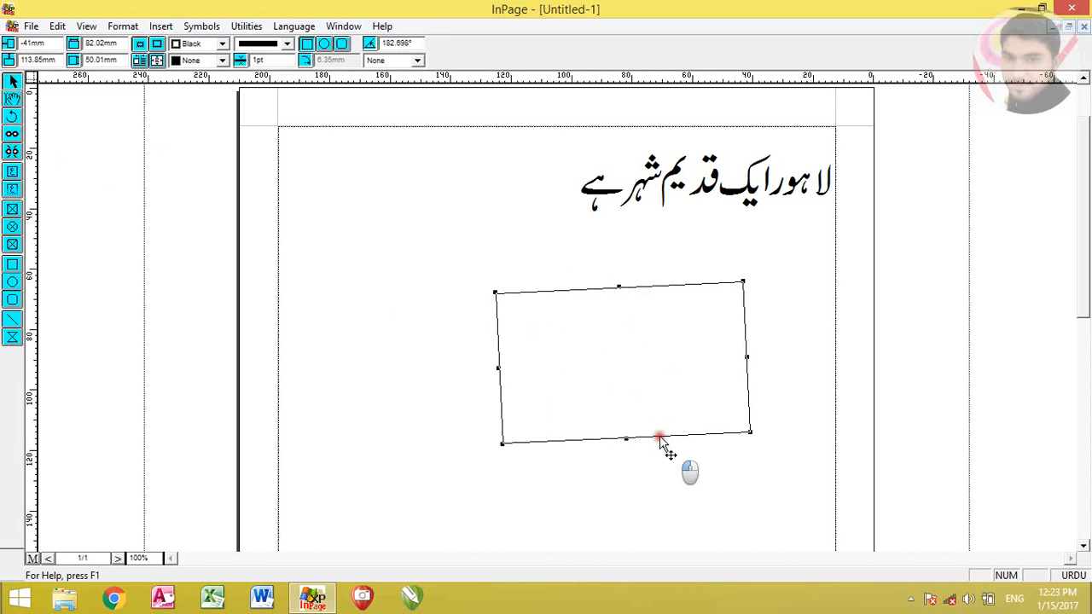
{"action": "left_click", "coordinate": [12, 116]}
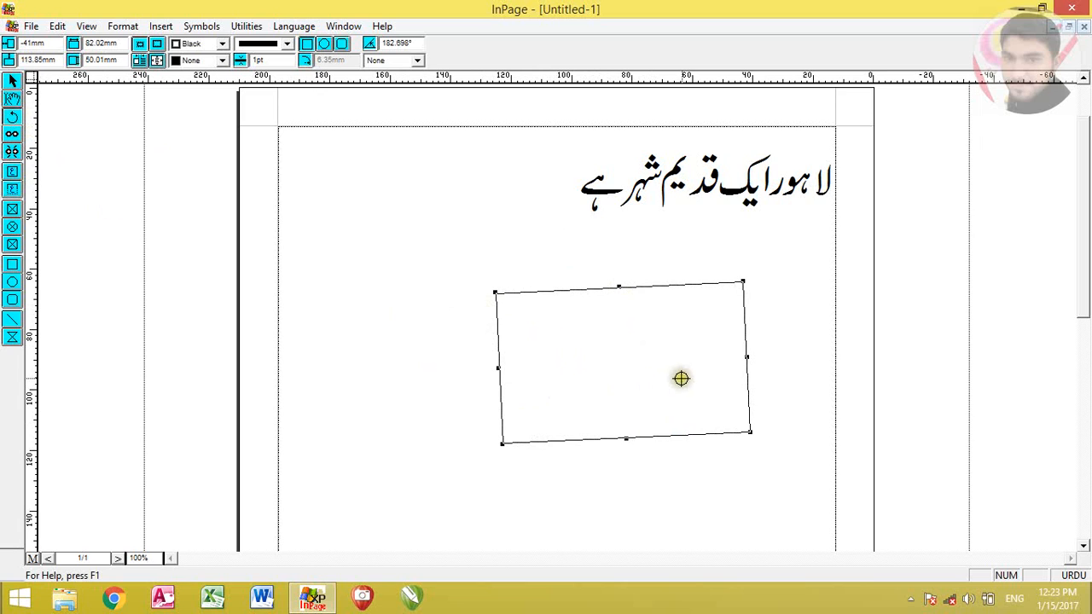
{"action": "left_click_drag", "start_coordinate": [681, 376], "coordinate": [673, 287]}
{"action": "left_click", "coordinate": [628, 354]}
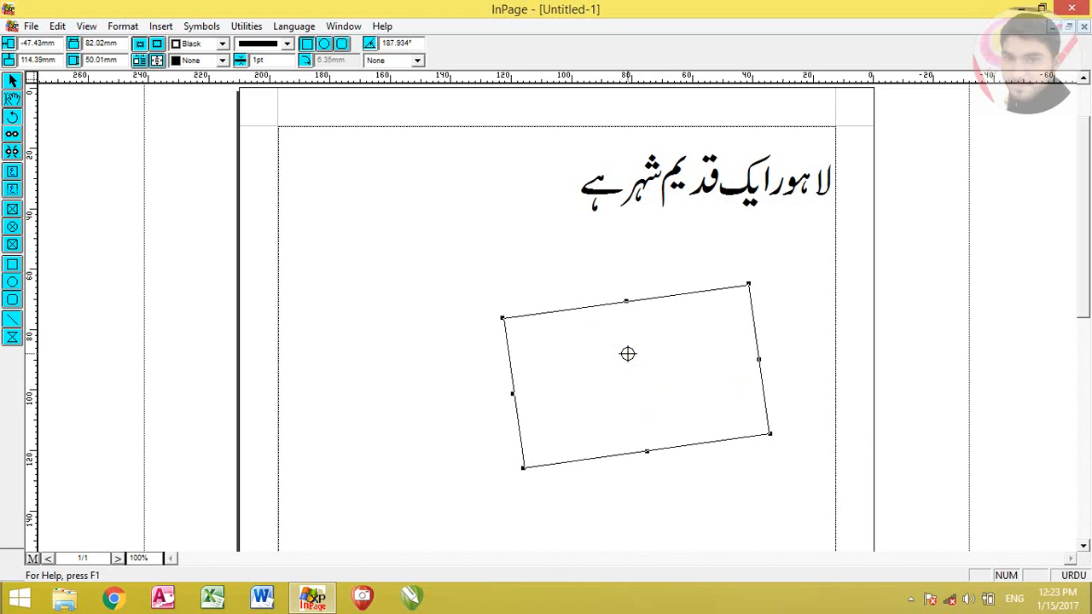
{"action": "left_click", "coordinate": [655, 352]}
{"action": "left_click", "coordinate": [613, 304]}
- Delete the rotated rectangle from the page
{"action": "left_click", "coordinate": [11, 82]}
{"action": "left_click", "coordinate": [589, 307]}
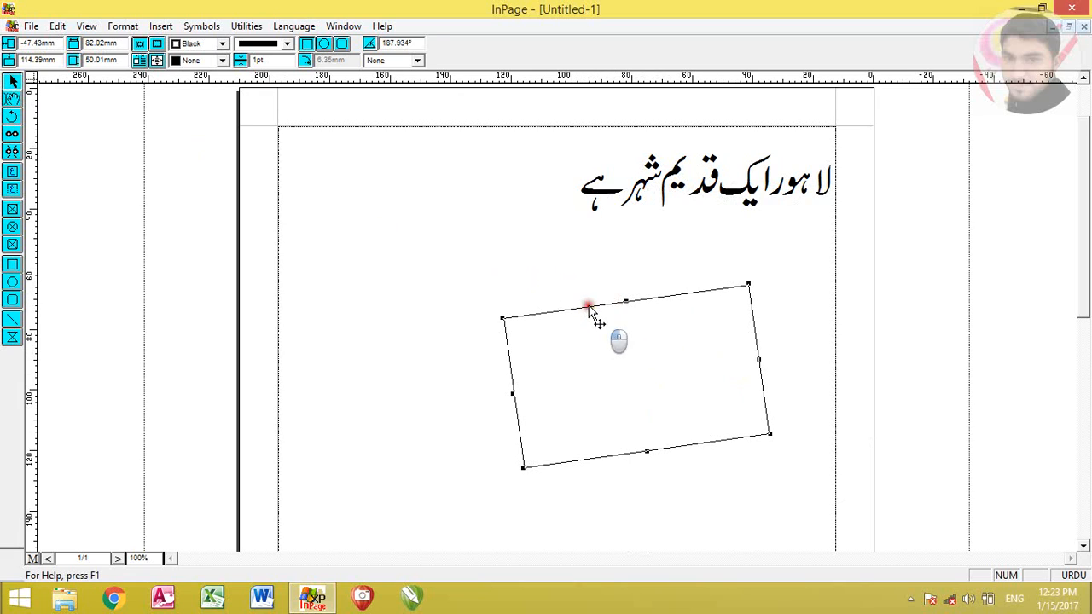
{"action": "key", "text": "Delete"}
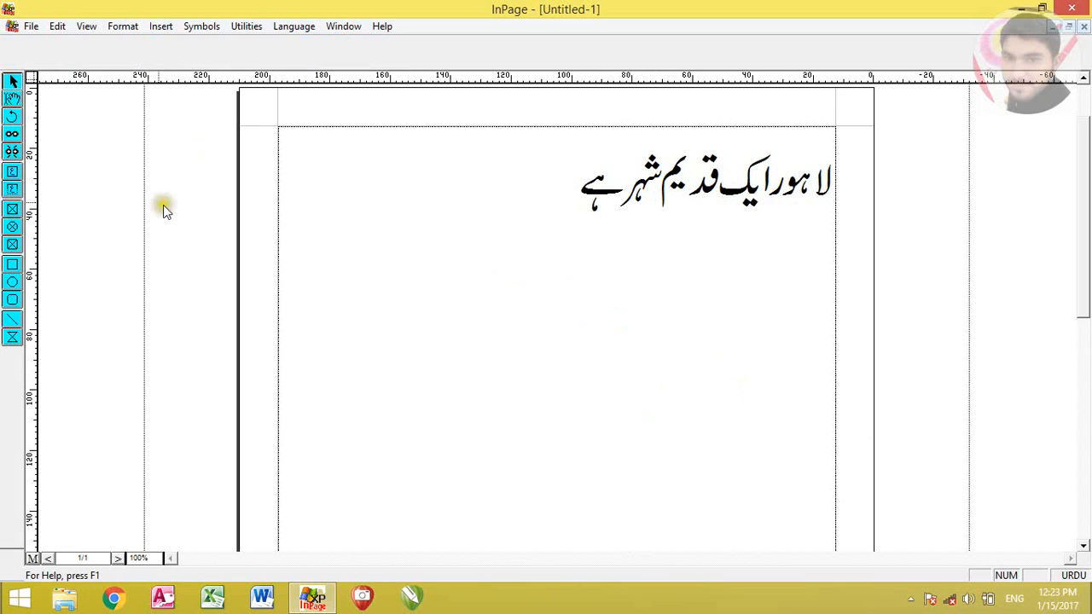
- Draw a text box below the heading and enter three Urdu lines, starting with "لاہور ایک قدیم شہر ہے۔"
{"action": "left_click", "coordinate": [10, 172]}
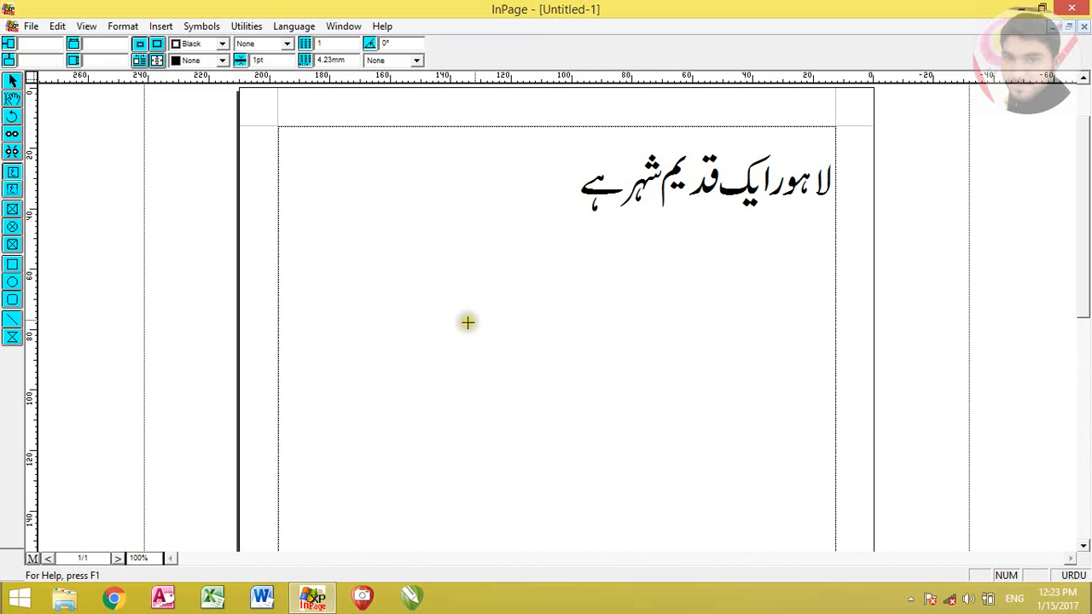
{"action": "left_click_drag", "start_coordinate": [650, 274], "coordinate": [776, 423]}
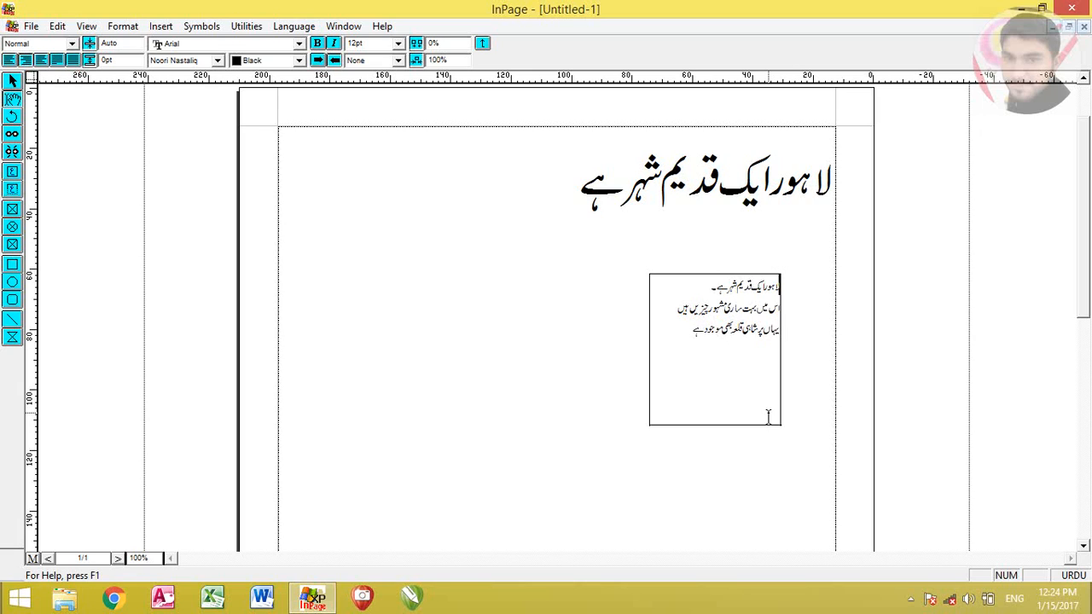
- Set the font size of all the text in the new text box to 72pt
{"action": "key", "text": "ctrl+a"}
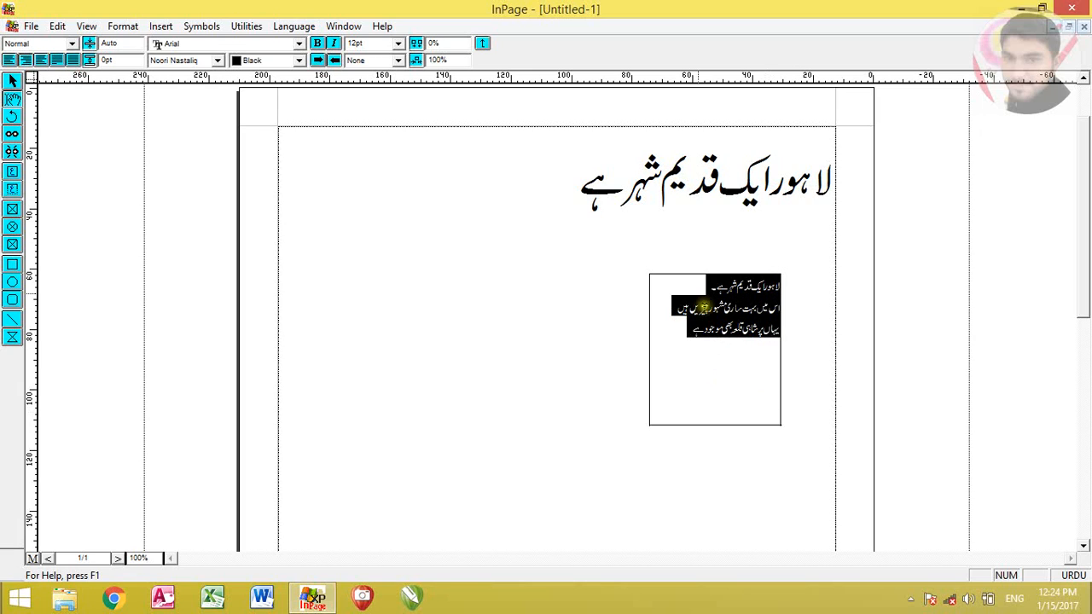
{"action": "left_click", "coordinate": [398, 43]}
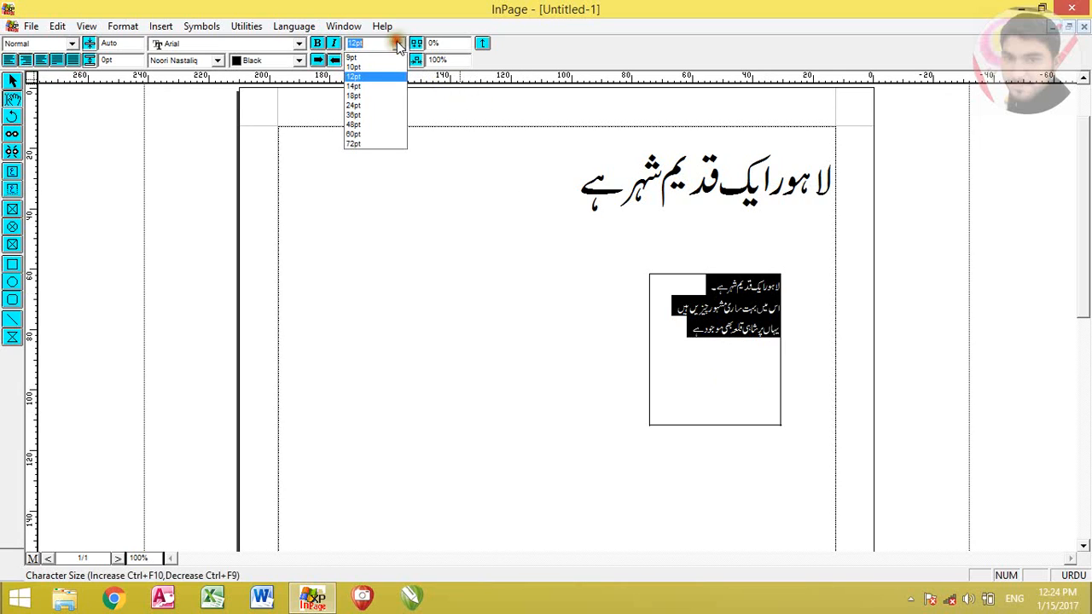
{"action": "left_click", "coordinate": [402, 140]}
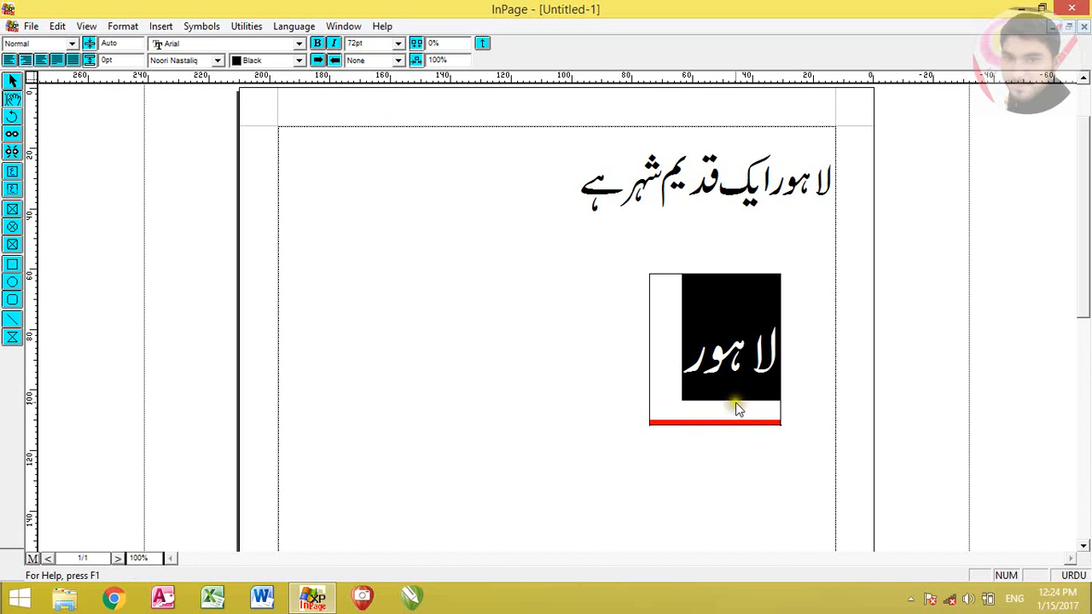
{"action": "left_click", "coordinate": [705, 379]}
{"action": "left_click", "coordinate": [681, 358]}
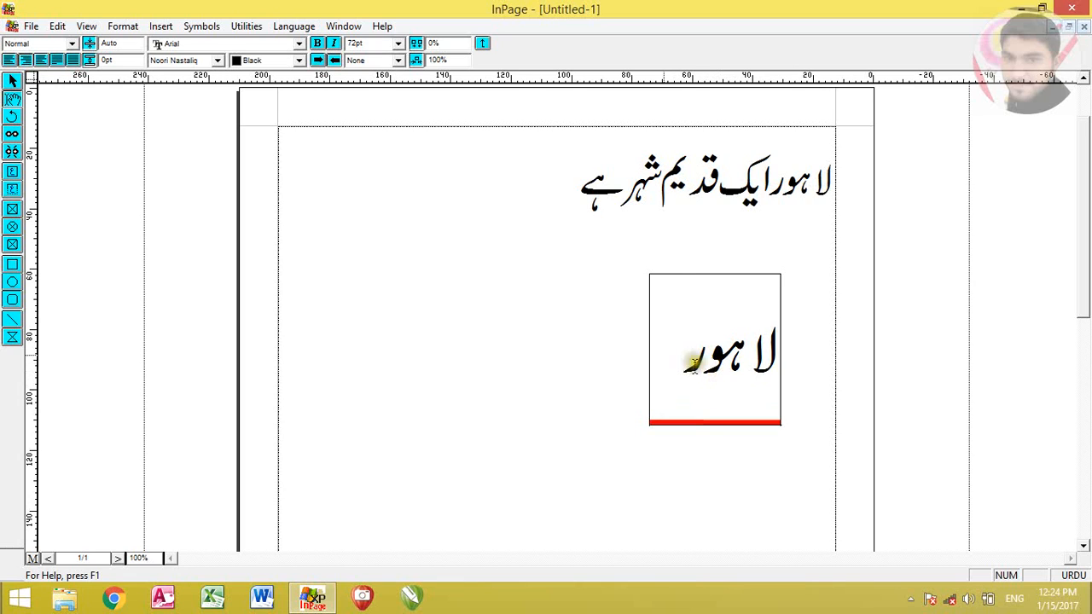
- Draw a second text box beside the first and link the first box to it so the overflowing text continues there
{"action": "left_click", "coordinate": [10, 189]}
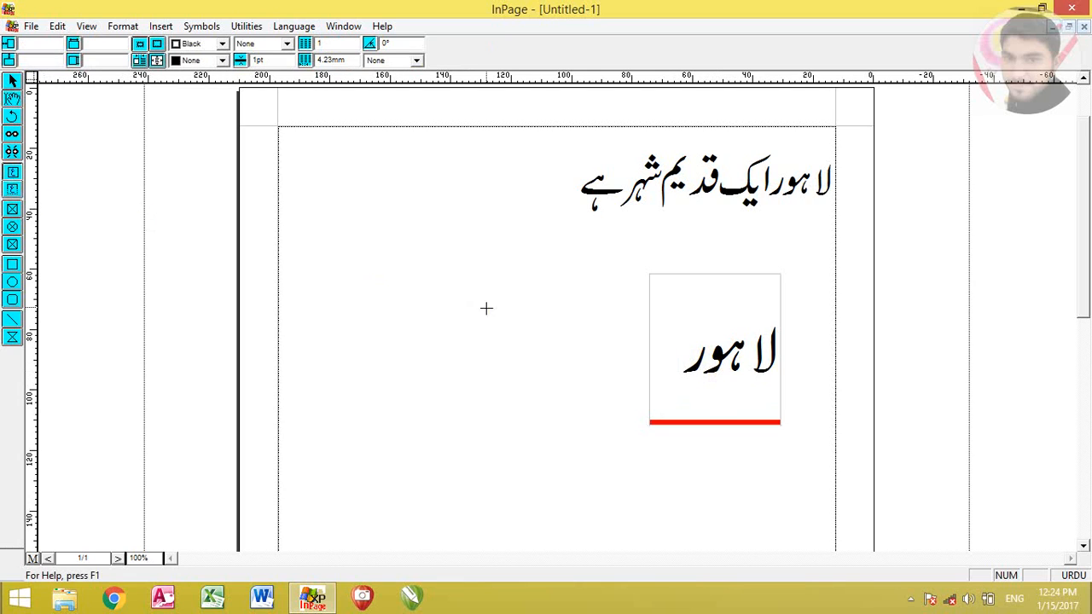
{"action": "left_click_drag", "start_coordinate": [426, 276], "coordinate": [573, 441]}
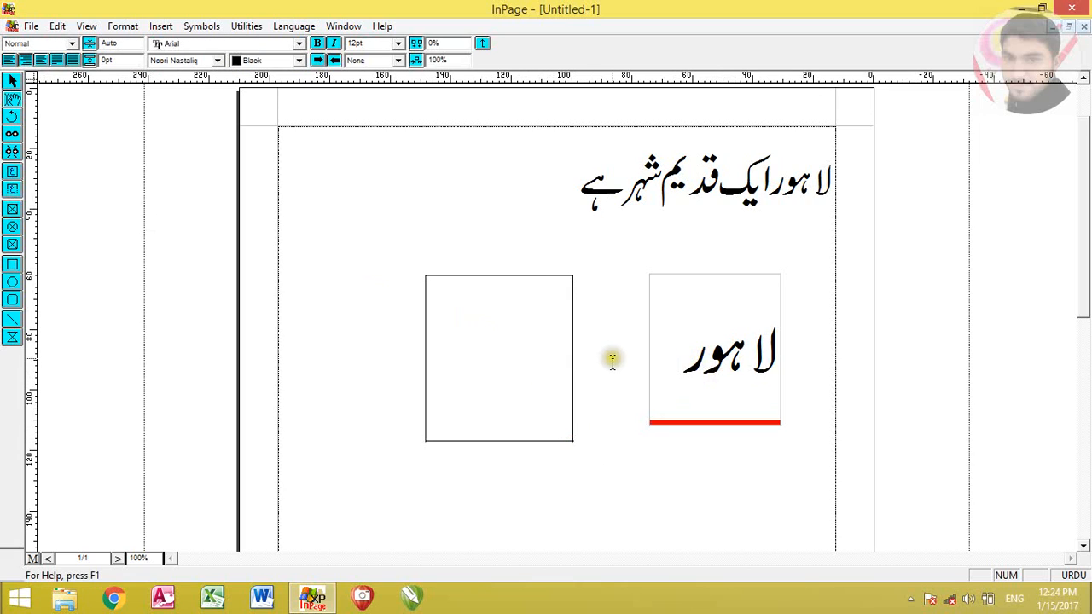
{"action": "left_click", "coordinate": [12, 135]}
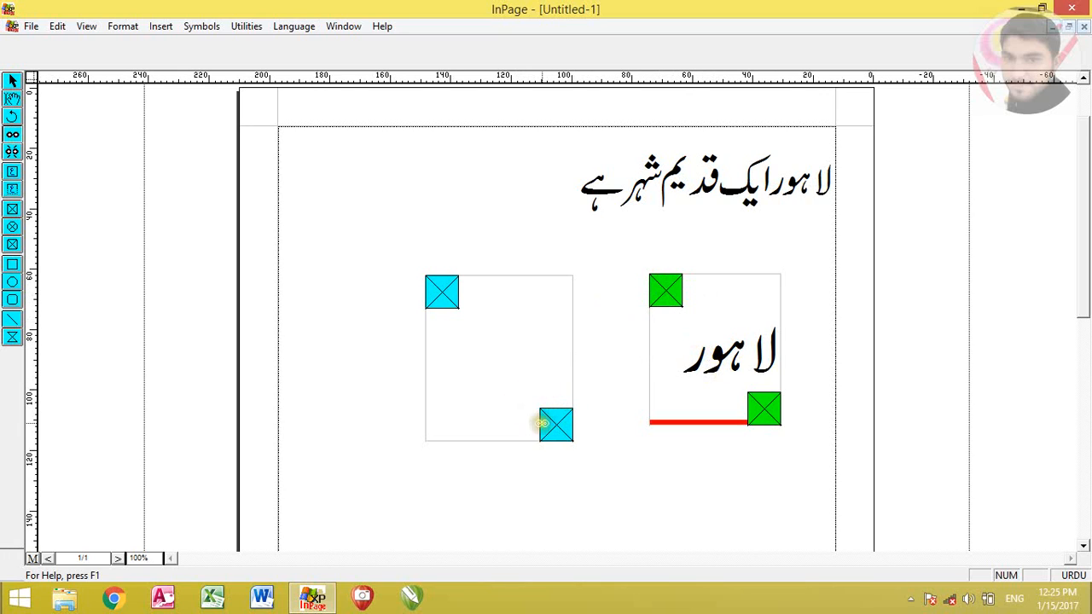
{"action": "left_click", "coordinate": [543, 423]}
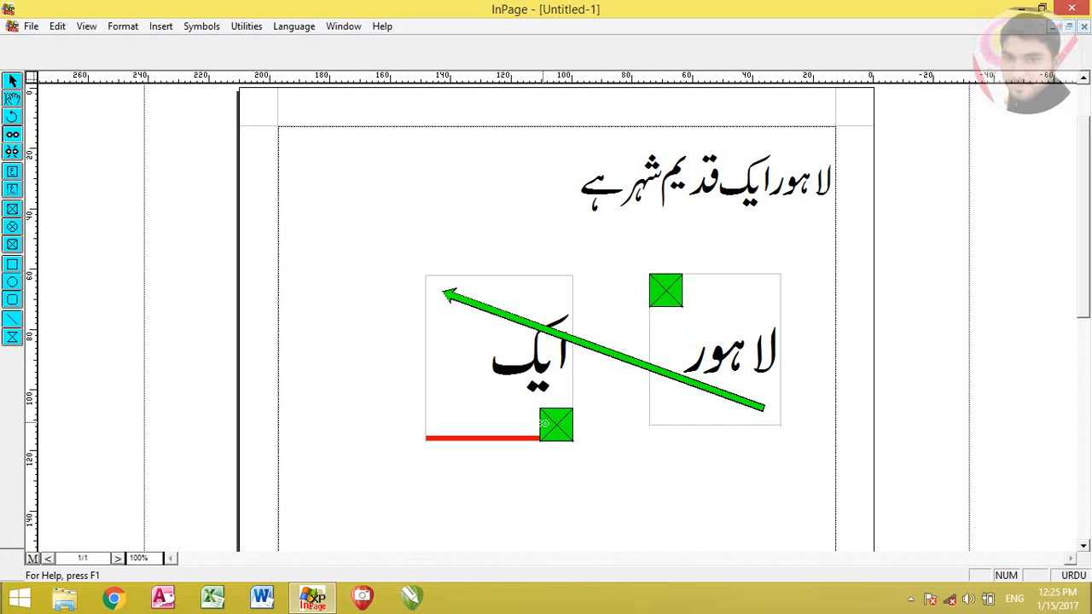
- Set the font size of the word "ایک" in the second linked text box to 12pt
{"action": "left_click", "coordinate": [12, 99]}
{"action": "left_click", "coordinate": [682, 372]}
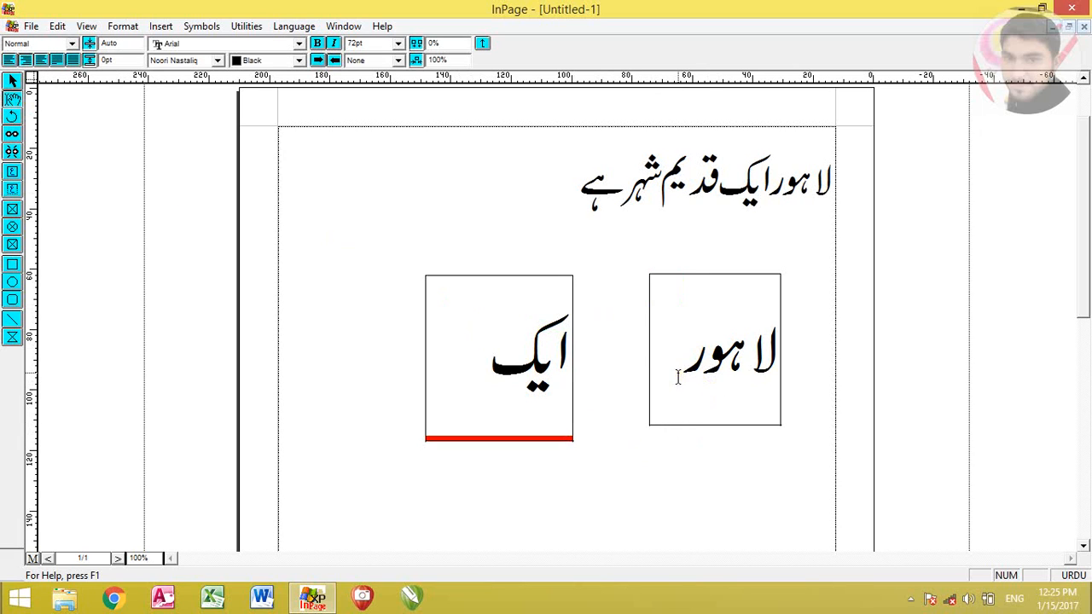
{"action": "key", "text": "ctrl+a"}
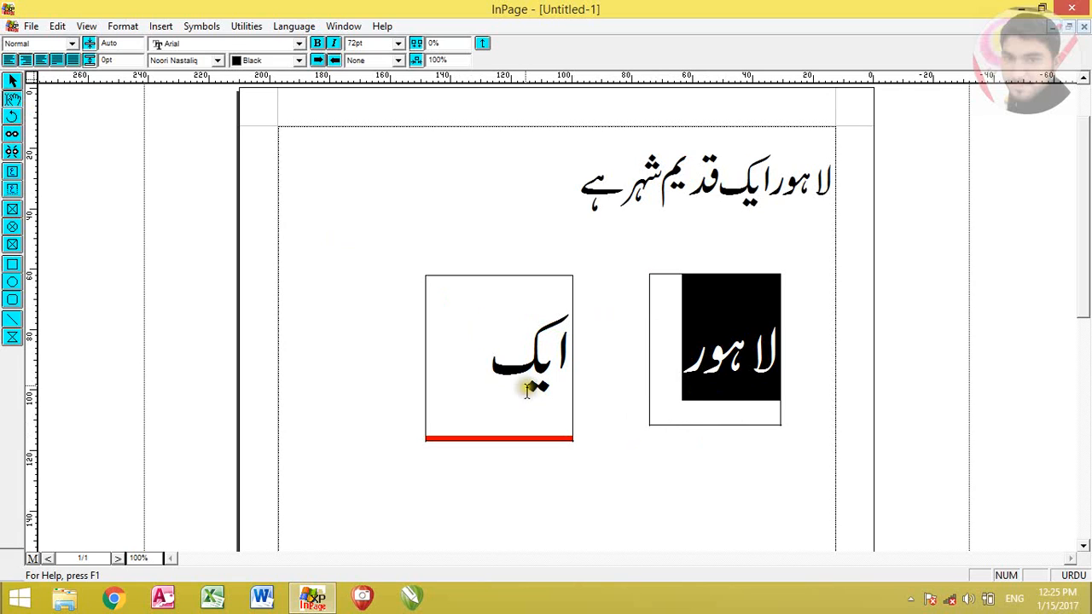
{"action": "left_click", "coordinate": [499, 380]}
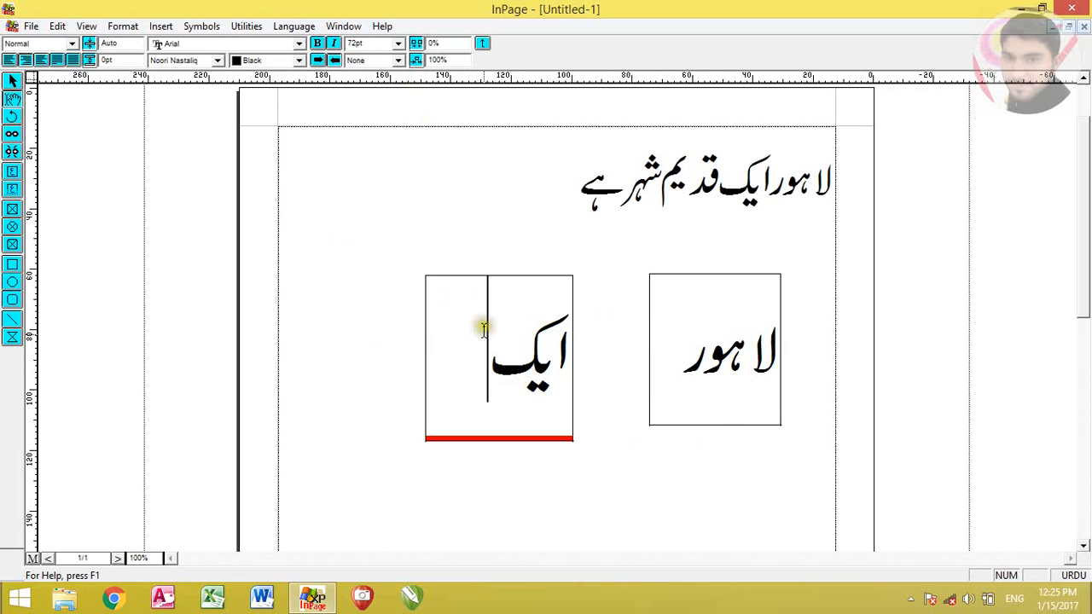
{"action": "left_click_drag", "start_coordinate": [483, 329], "coordinate": [572, 372]}
{"action": "left_click", "coordinate": [397, 44]}
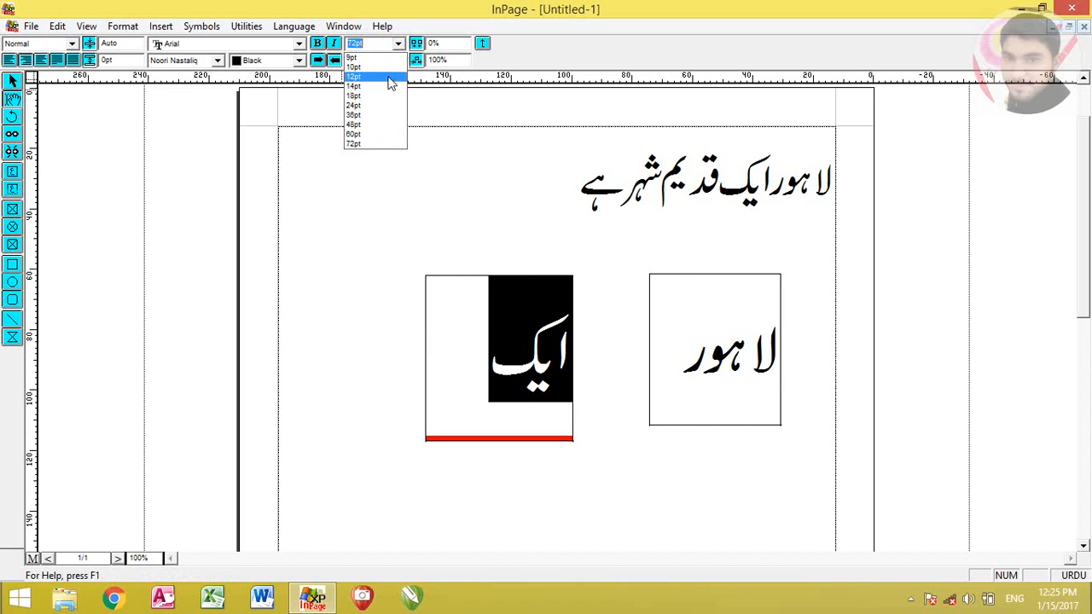
{"action": "left_click", "coordinate": [388, 77]}
- Set the word "لاہور" in the first linked text box to 12pt and the word "قدیم" to 18pt
{"action": "left_click_drag", "start_coordinate": [693, 351], "coordinate": [788, 361]}
{"action": "left_click", "coordinate": [399, 43]}
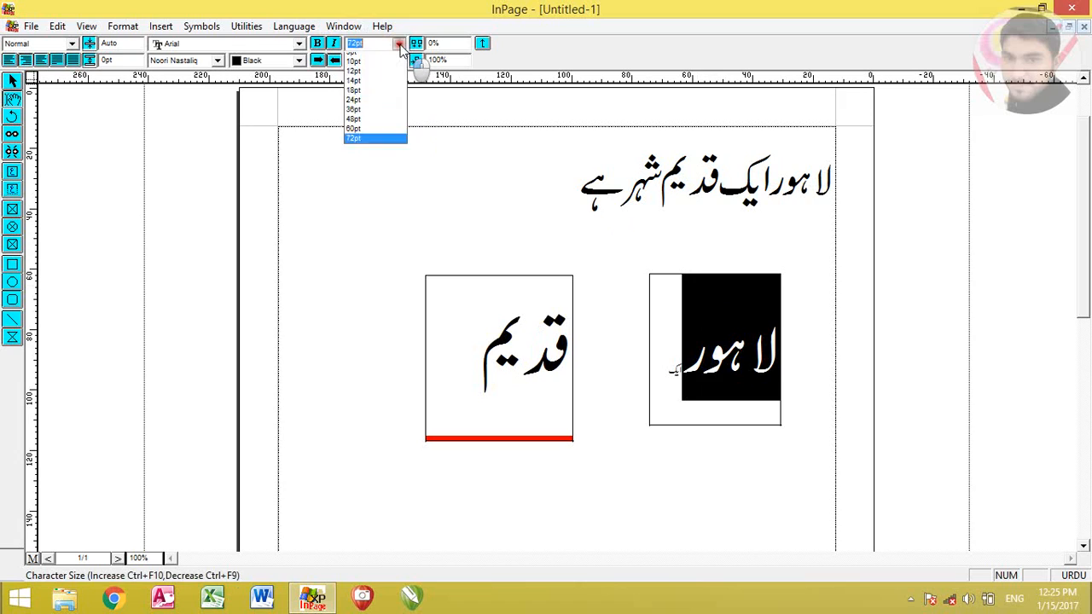
{"action": "left_click", "coordinate": [376, 74]}
{"action": "left_click", "coordinate": [687, 350]}
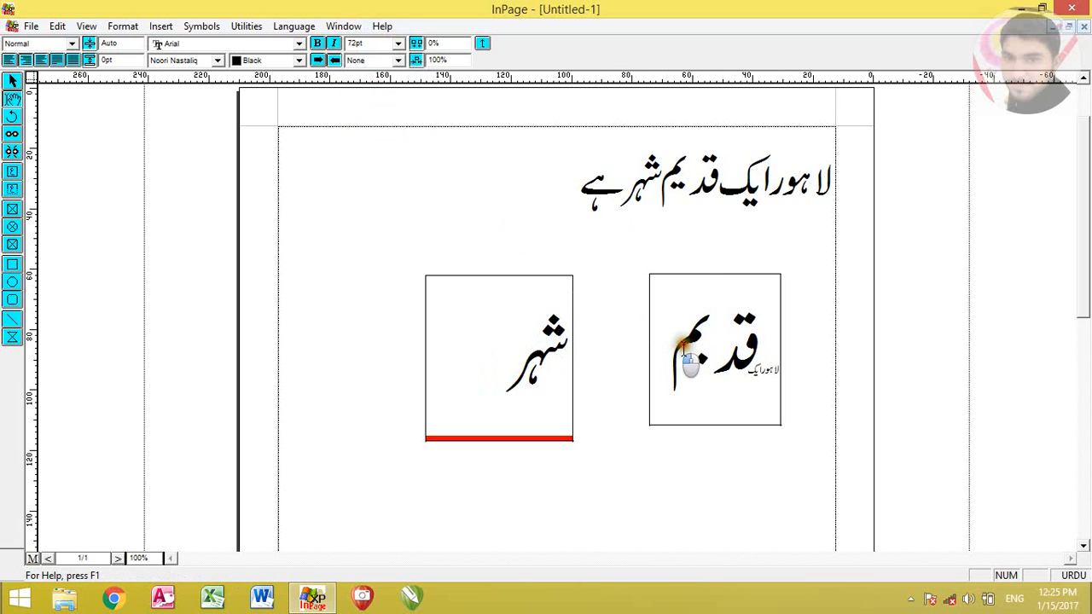
{"action": "left_click_drag", "start_coordinate": [687, 350], "coordinate": [734, 367]}
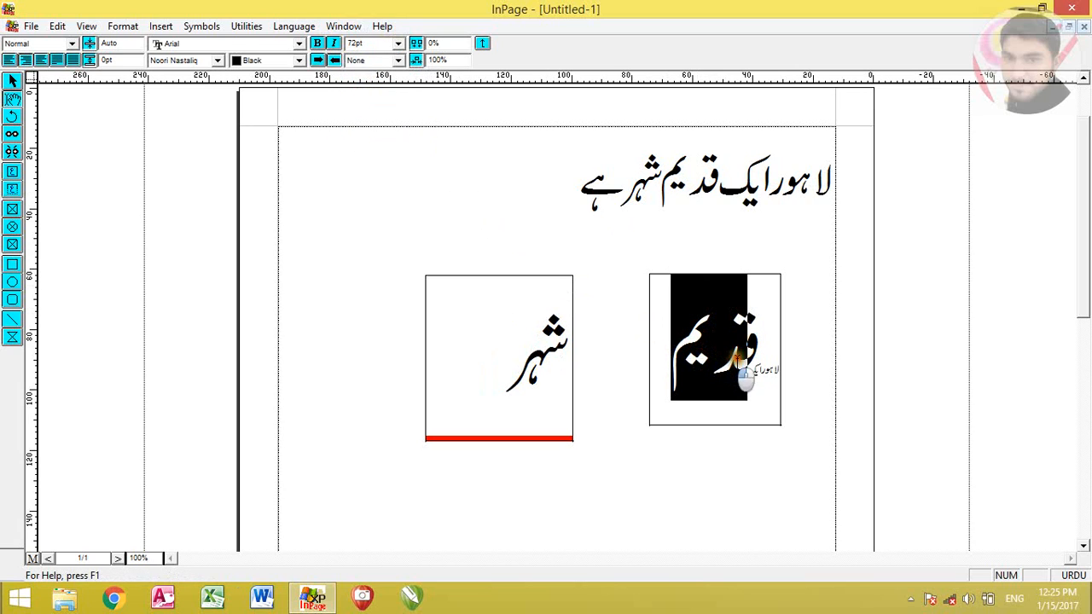
{"action": "left_click", "coordinate": [398, 43]}
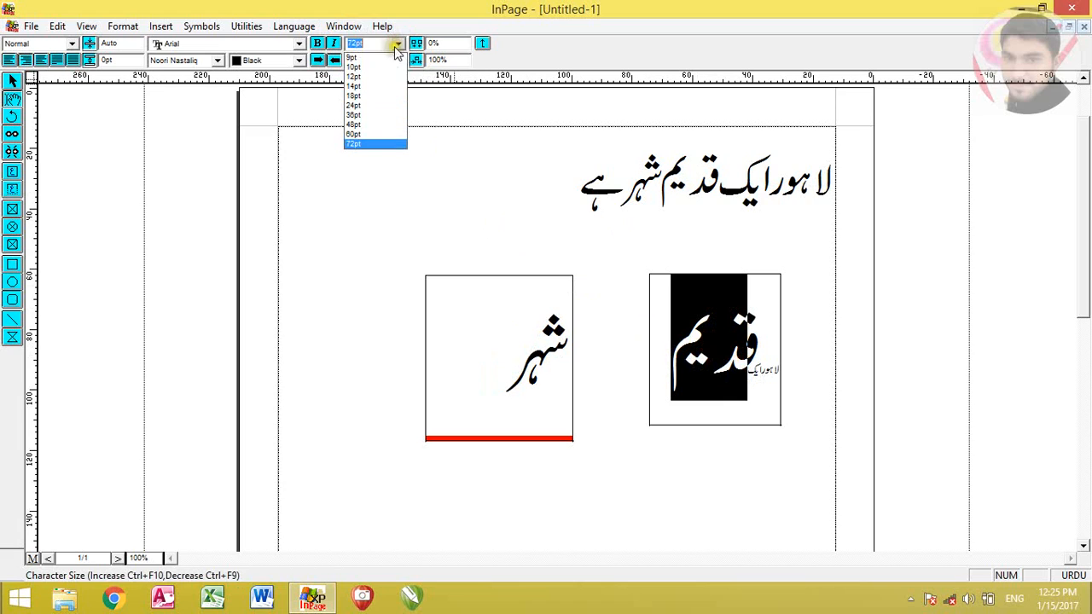
{"action": "left_click", "coordinate": [395, 96]}
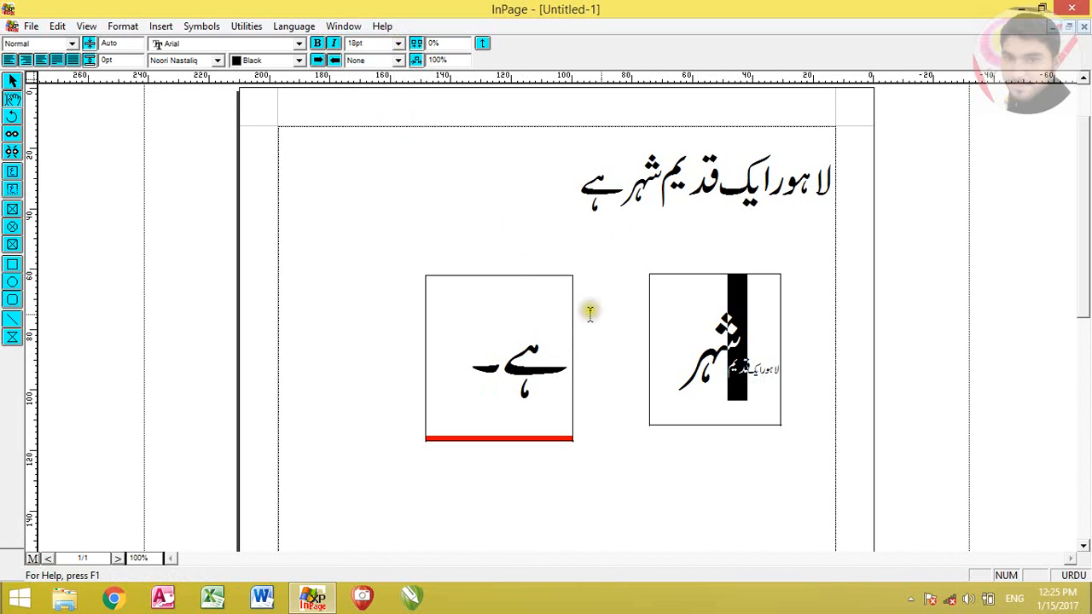
- Try to set the font size of the word "شہر" in the first linked text box to 14pt
{"action": "left_click_drag", "start_coordinate": [683, 346], "coordinate": [715, 390]}
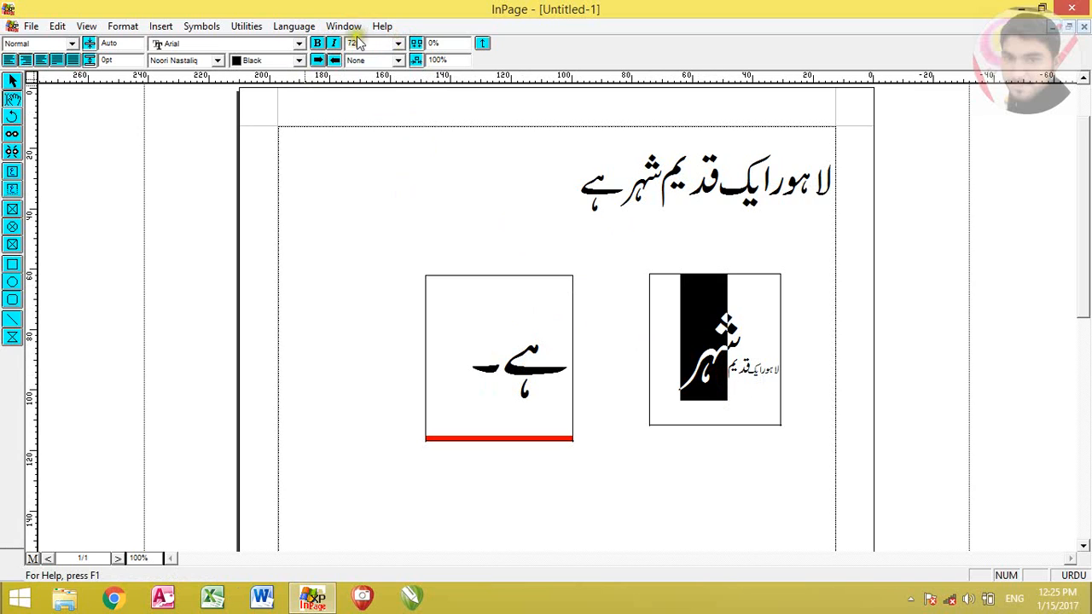
{"action": "left_click", "coordinate": [398, 42]}
{"action": "left_click", "coordinate": [395, 87]}
{"action": "left_click", "coordinate": [724, 366]}
{"action": "left_click", "coordinate": [749, 392]}
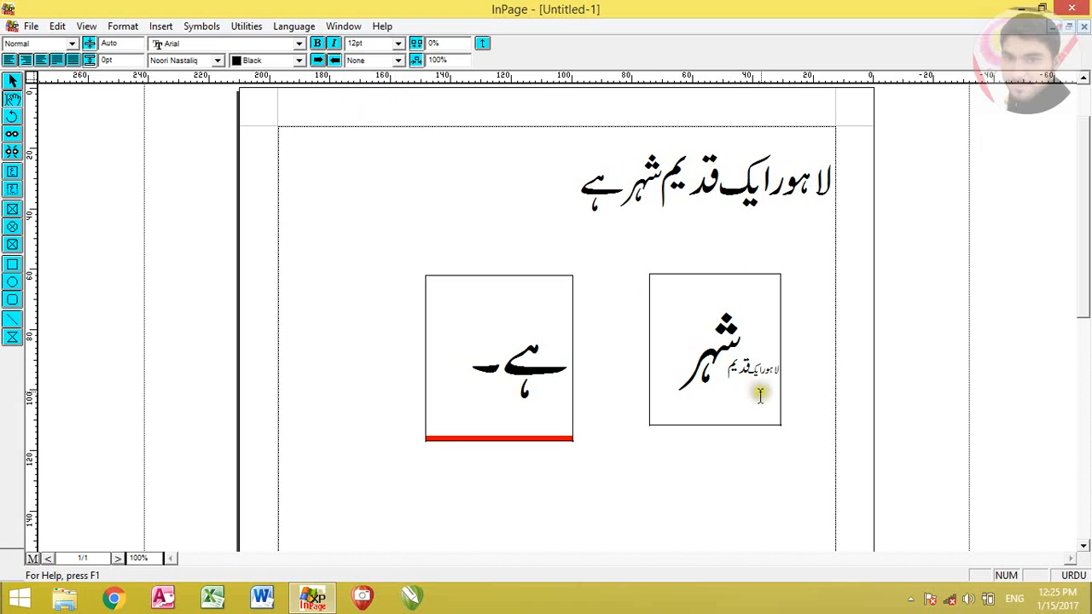
{"action": "left_click", "coordinate": [678, 399]}
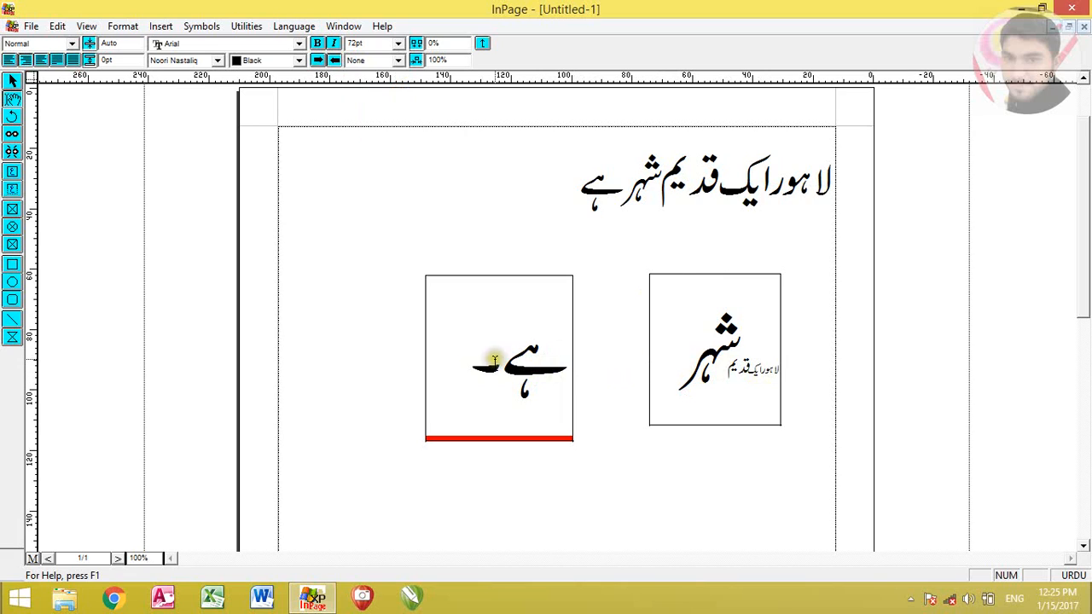
{"action": "left_click", "coordinate": [558, 386]}
{"action": "left_click", "coordinate": [451, 368]}
- Draw an empty text box beside the heading and an about 82 mm wide title text box below the linked boxes containing "لاہور ایک قدیم شہر ہے۔"
{"action": "left_click", "coordinate": [12, 187]}
{"action": "left_click_drag", "start_coordinate": [321, 160], "coordinate": [437, 268]}
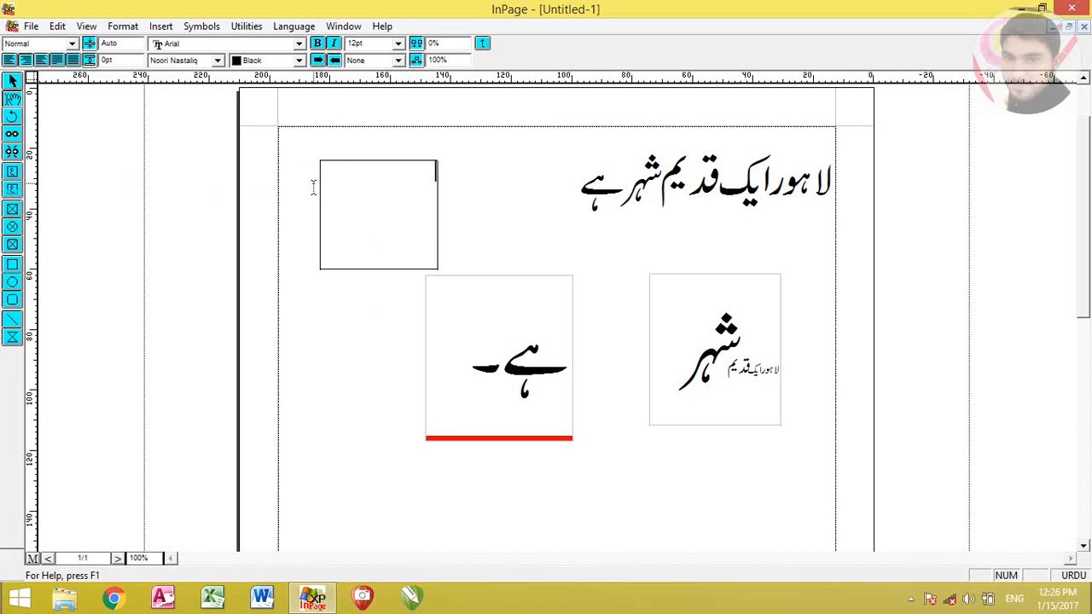
{"action": "left_click", "coordinate": [12, 189]}
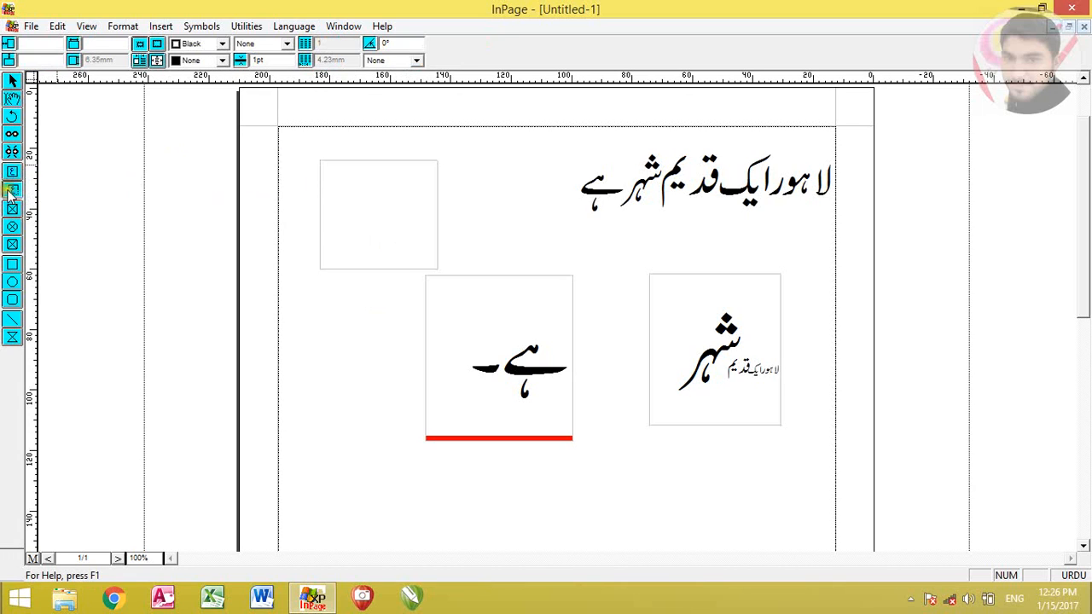
{"action": "left_click_drag", "start_coordinate": [371, 470], "coordinate": [617, 506]}
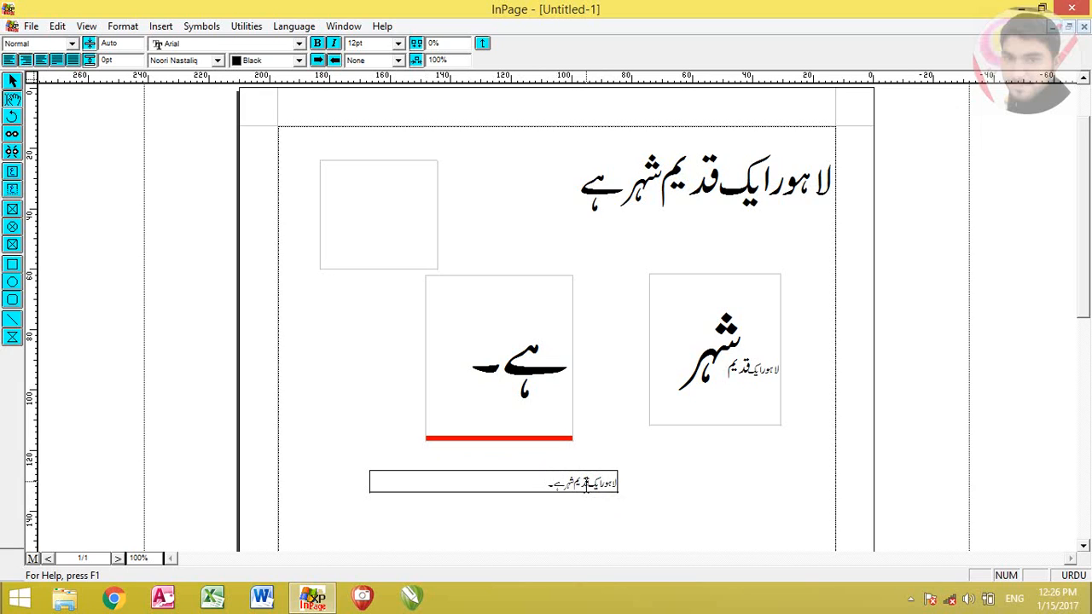
- Copy the sentence in the title text box and paste it repeatedly after itself until the text runs over nine lines
{"action": "key", "text": "ctrl+a"}
{"action": "key", "text": "ctrl+c"}
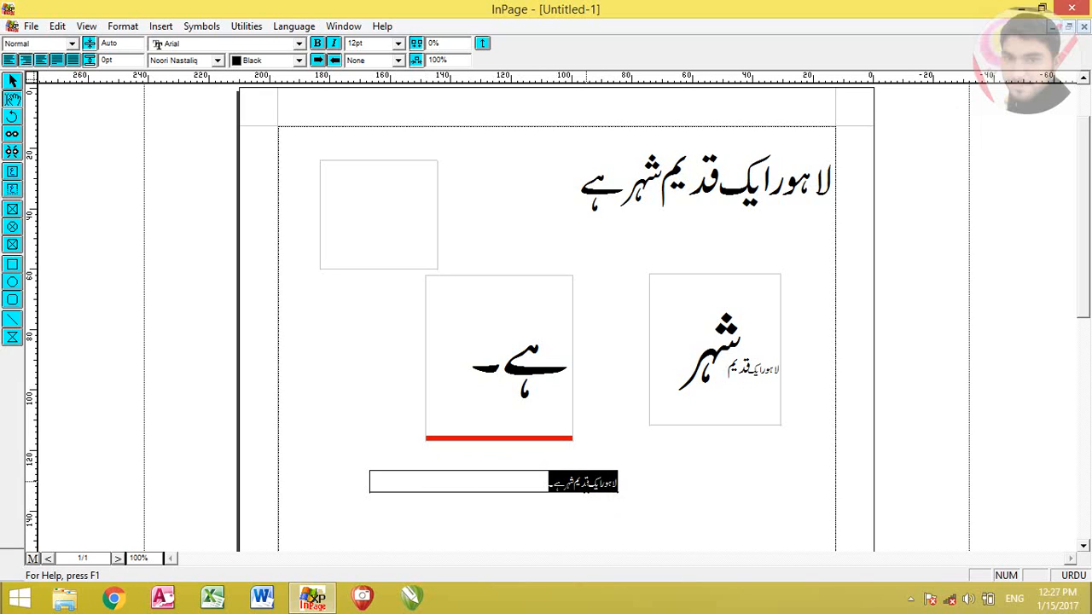
{"action": "left_click", "coordinate": [586, 483]}
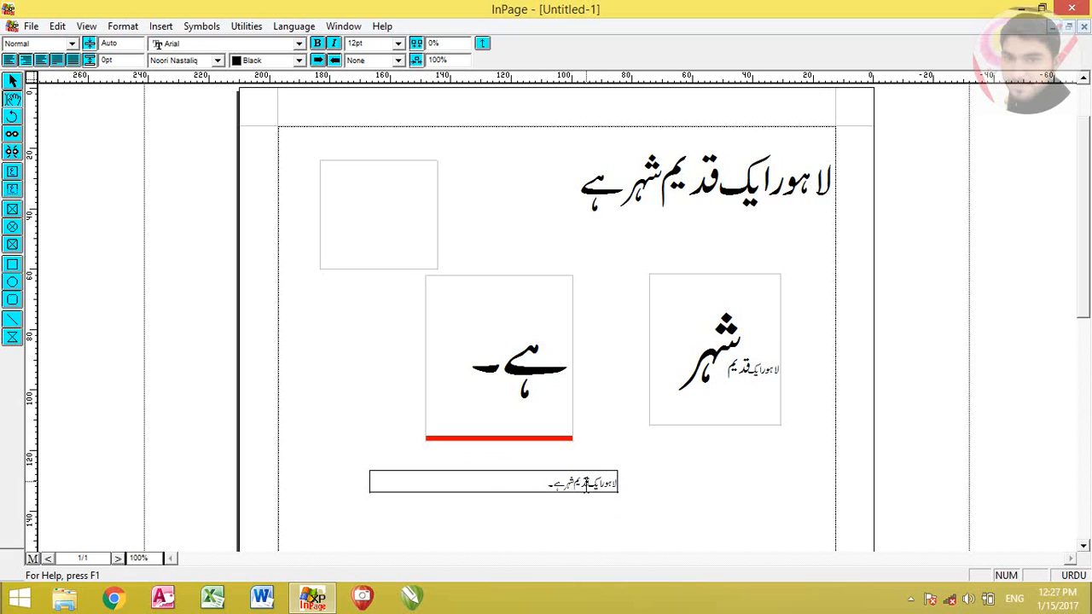
{"action": "key", "text": "ctrl+v"}
{"action": "key", "text": "ctrl+v"}
{"action": "key", "text": "ctrl+v"}
{"action": "key", "text": "ctrl+v"}
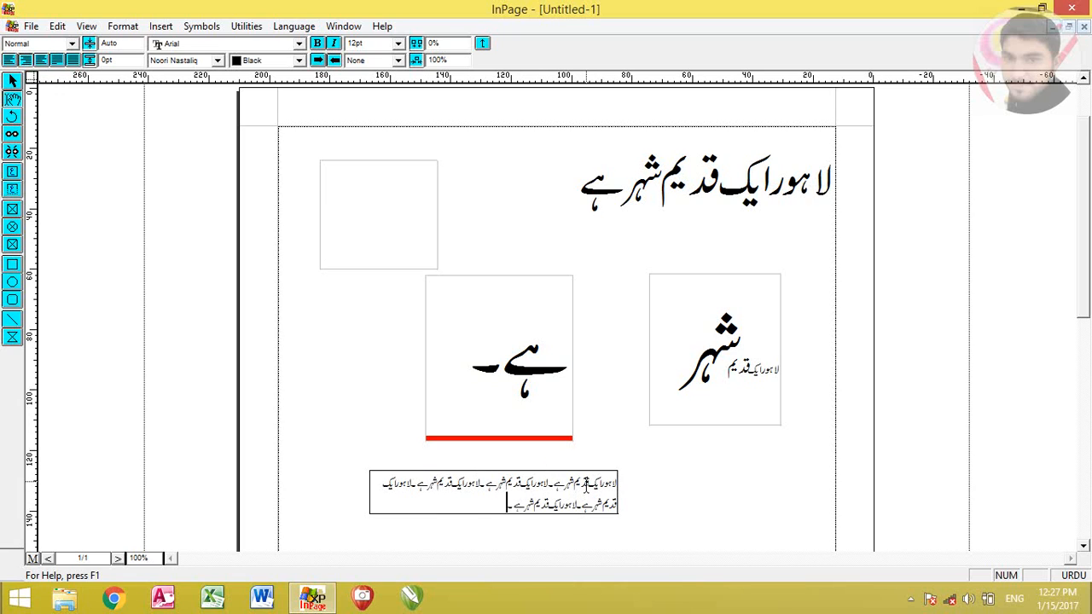
{"action": "key", "text": "ctrl+v"}
{"action": "key", "text": "ctrl+v"}
{"action": "key", "text": "ctrl+v"}
{"action": "key", "text": "ctrl+v"}
{"action": "key", "text": "ctrl+v"}
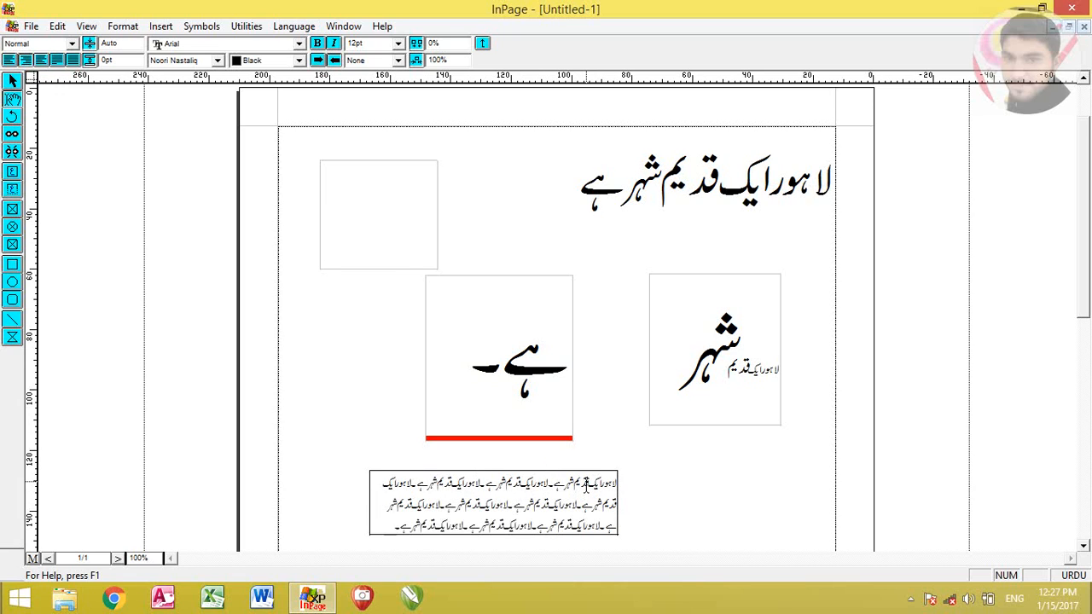
{"action": "key", "text": "ctrl+v"}
{"action": "key", "text": "ctrl+v"}
{"action": "key", "text": "ctrl+v"}
{"action": "key", "text": "ctrl+v"}
{"action": "key", "text": "ctrl+v"}
{"action": "key", "text": "ctrl+v"}
{"action": "key", "text": "ctrl+v"}
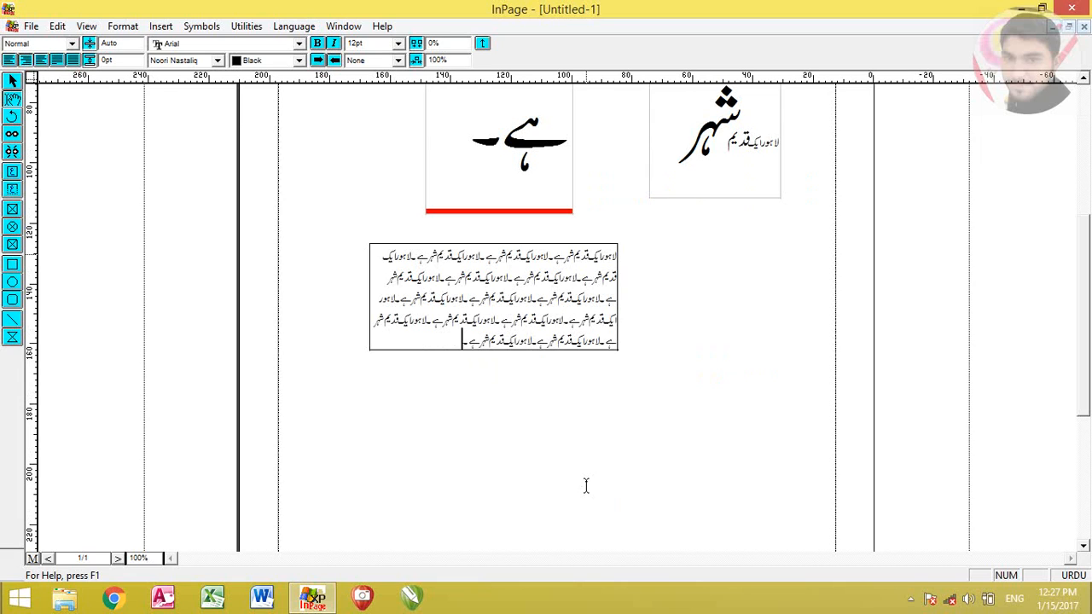
{"action": "key", "text": "ctrl+v"}
{"action": "key", "text": "ctrl+v"}
{"action": "key", "text": "ctrl+v"}
{"action": "key", "text": "ctrl+v"}
{"action": "key", "text": "ctrl+v"}
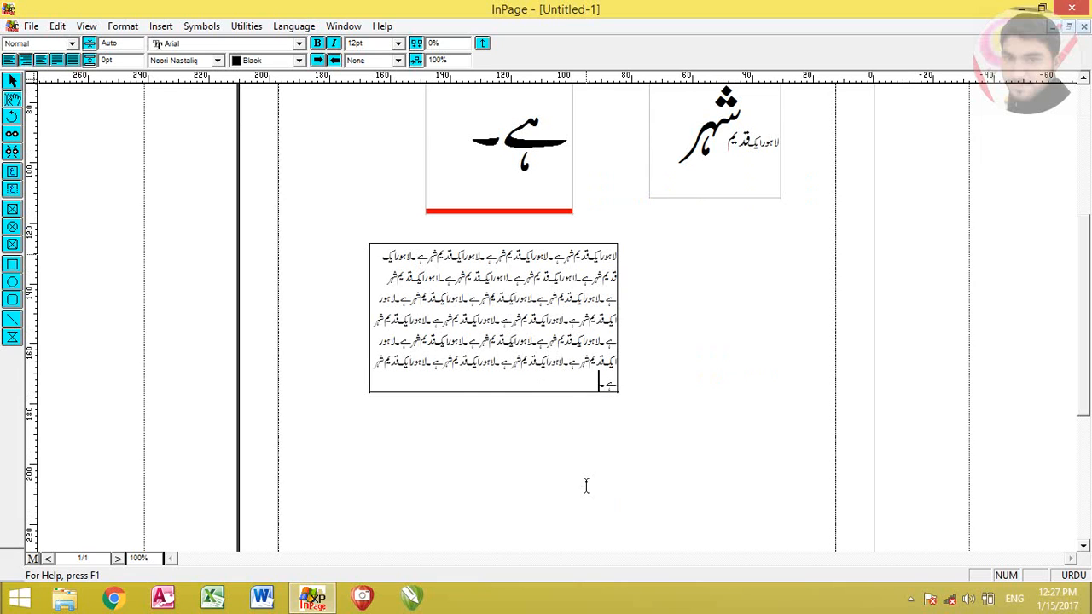
{"action": "key", "text": "ctrl+v"}
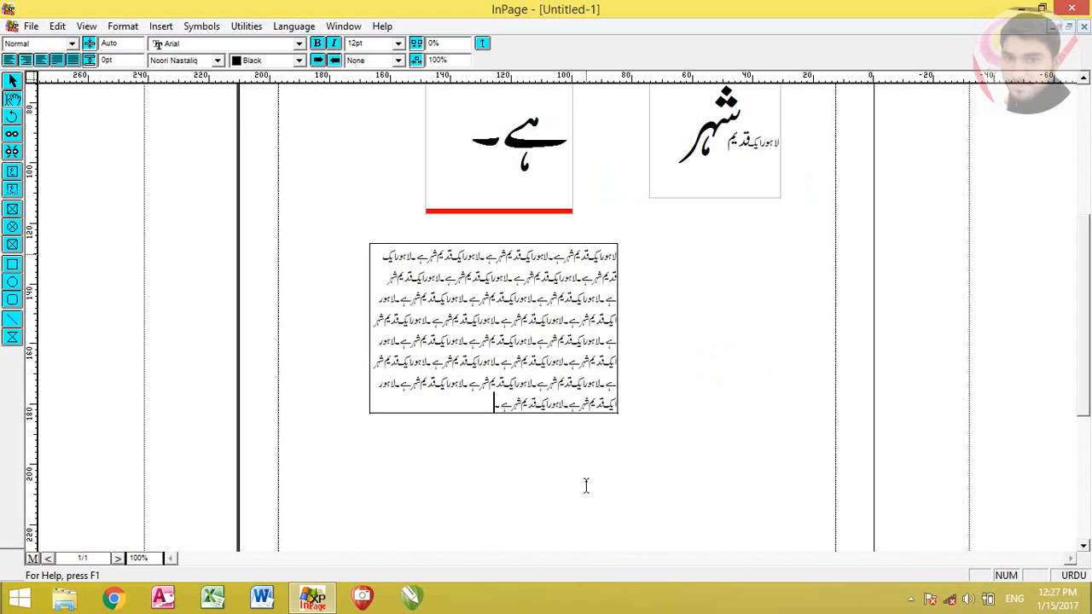
{"action": "key", "text": "ctrl+v"}
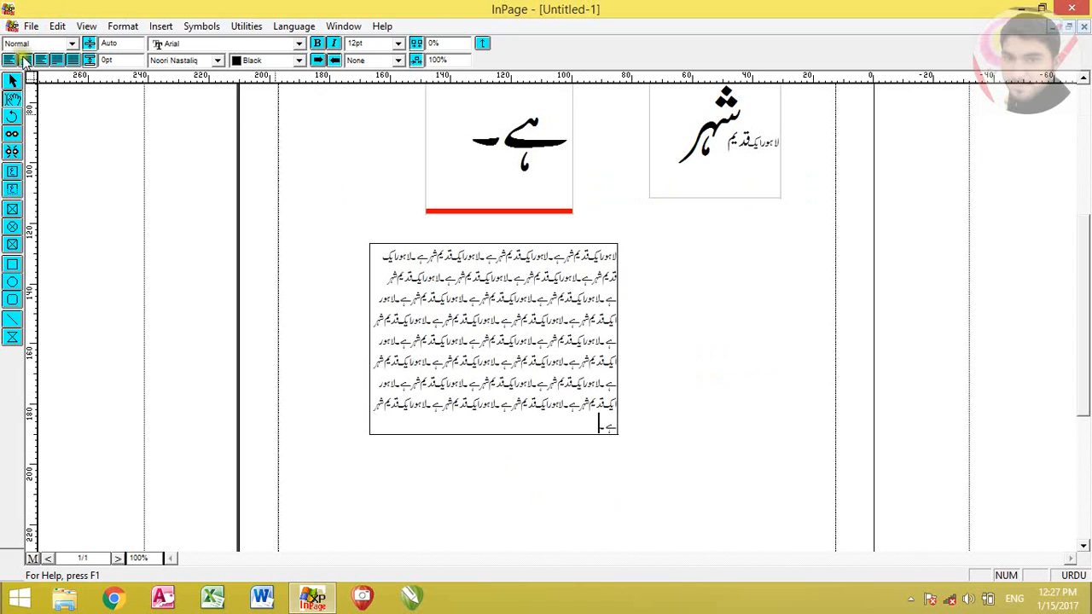
- Widen the title text box on both sides to about 126 mm so its text reflows
{"action": "left_click", "coordinate": [12, 81]}
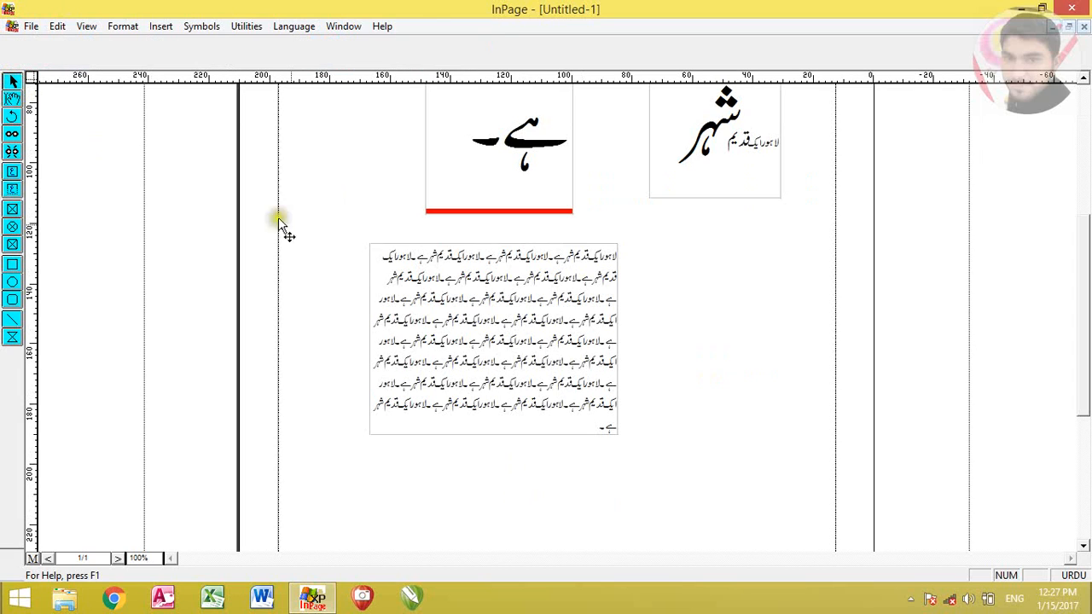
{"action": "left_click", "coordinate": [424, 317]}
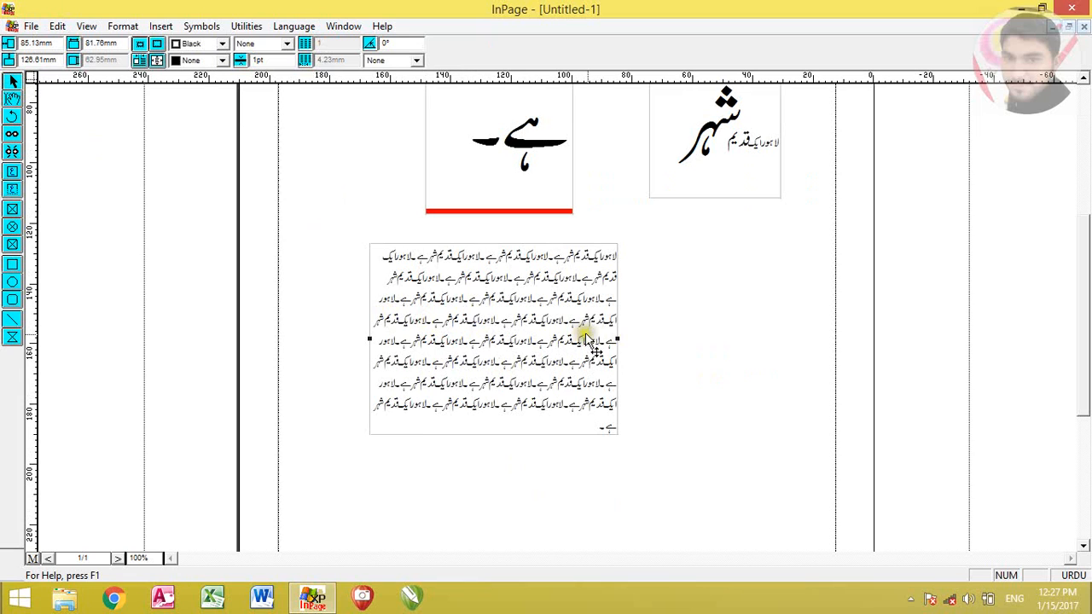
{"action": "left_click_drag", "start_coordinate": [616, 338], "coordinate": [706, 340]}
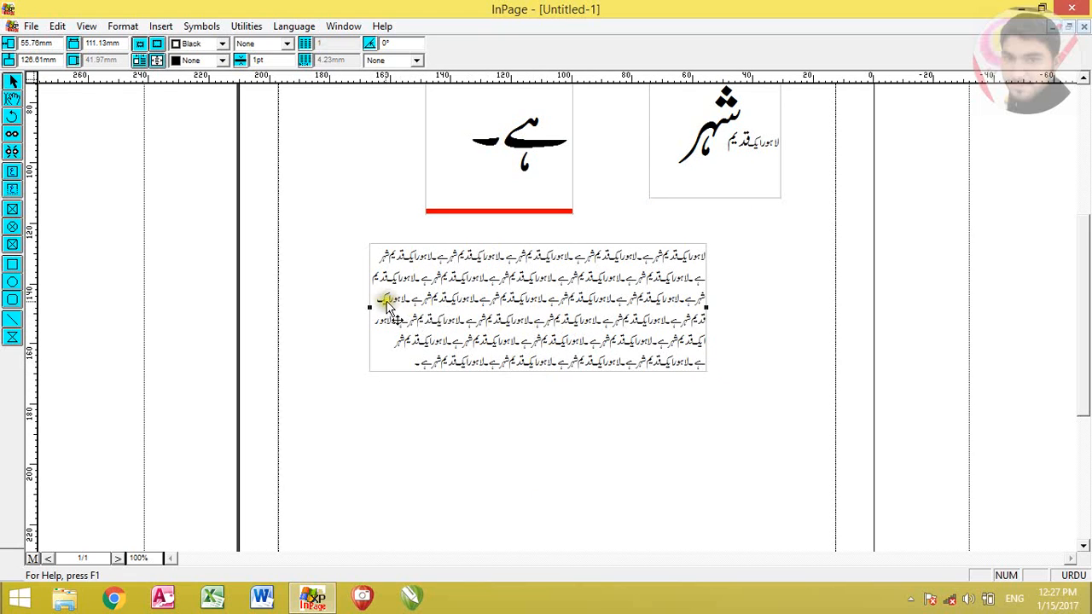
{"action": "left_click_drag", "start_coordinate": [364, 308], "coordinate": [324, 308]}
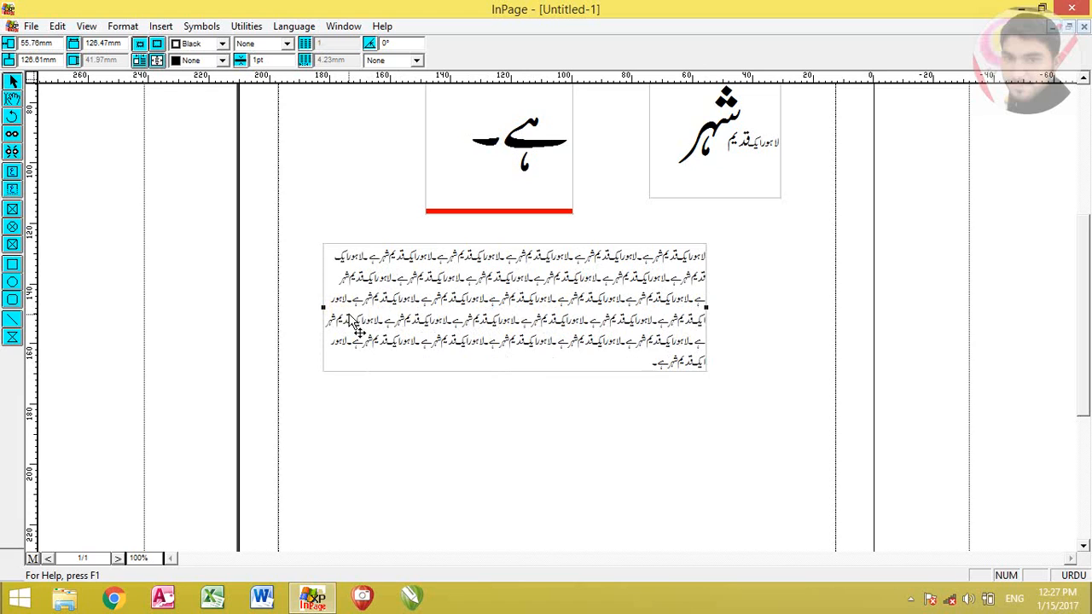
- Draw an unfilled rectangle about 60 by 42 mm below the title text box
{"action": "left_click", "coordinate": [13, 210]}
{"action": "left_click", "coordinate": [13, 228]}
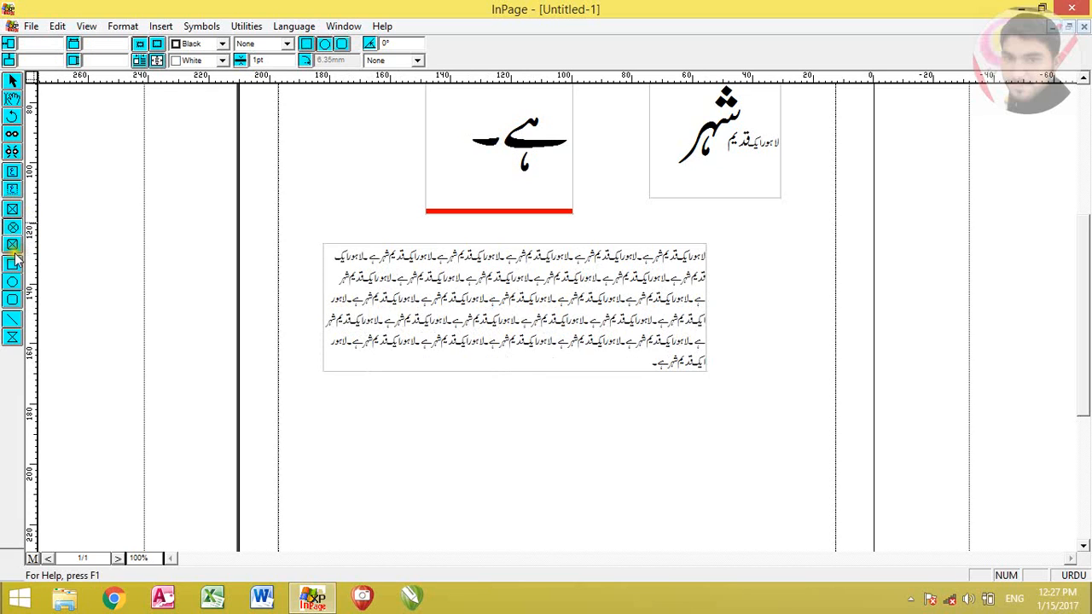
{"action": "left_click", "coordinate": [12, 246]}
{"action": "left_click", "coordinate": [12, 266]}
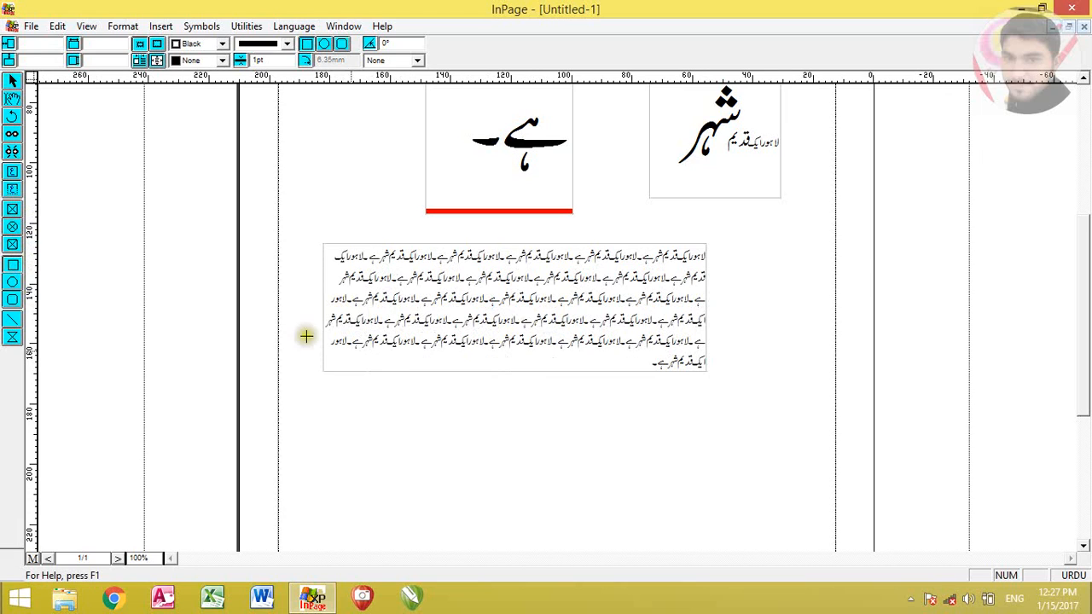
{"action": "left_click_drag", "start_coordinate": [389, 391], "coordinate": [571, 514]}
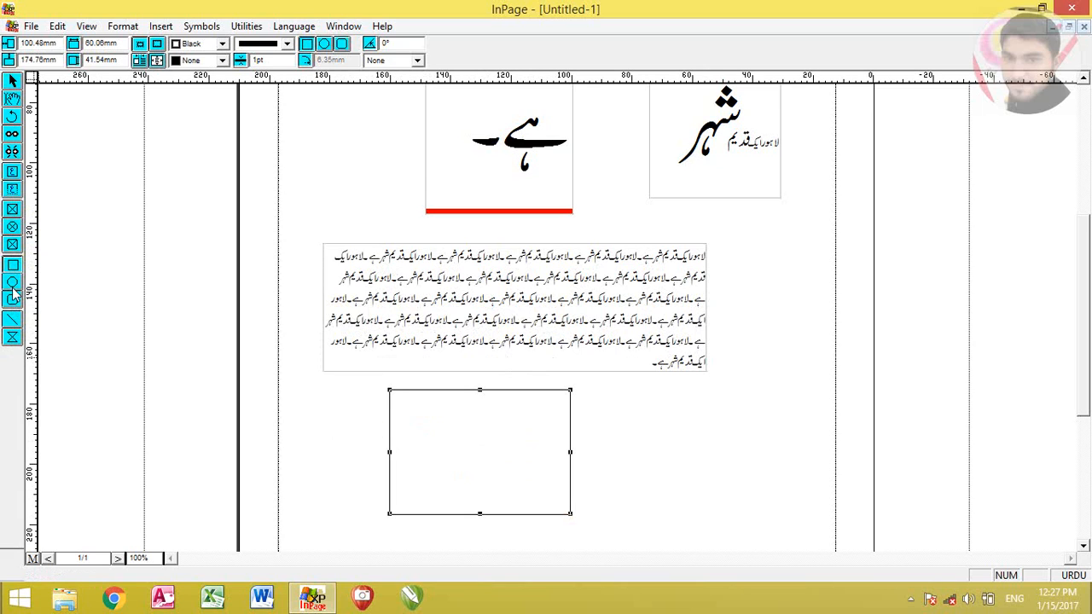
- Draw an ellipse about 35 by 29 mm beside the rectangle and a rounded rectangle about 35 by 31 mm beside the second linked text box
{"action": "left_click", "coordinate": [12, 282]}
{"action": "left_click_drag", "start_coordinate": [610, 424], "coordinate": [716, 511]}
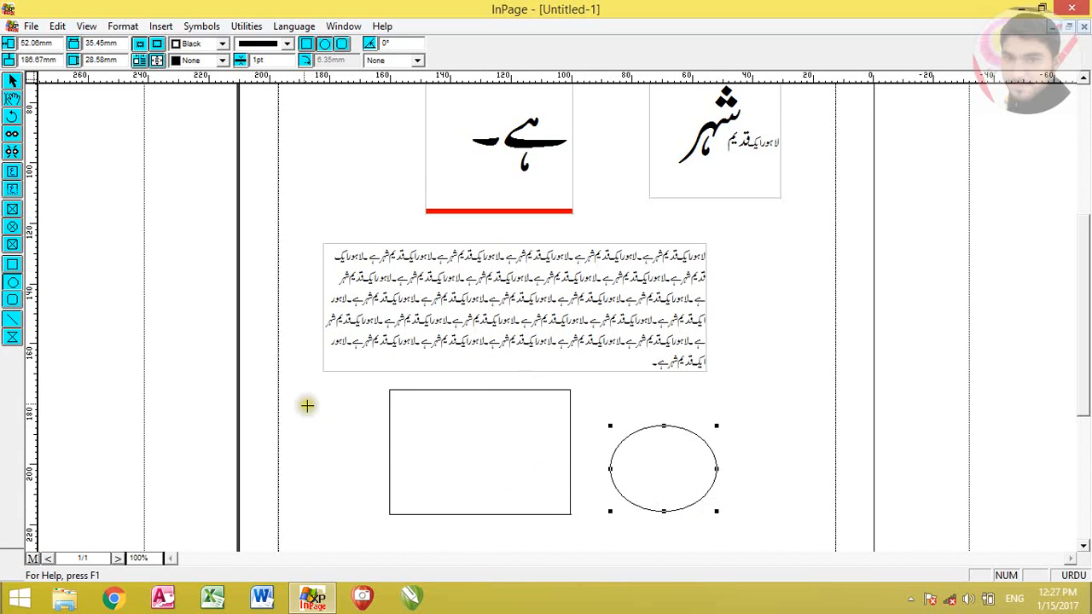
{"action": "left_click", "coordinate": [6, 300]}
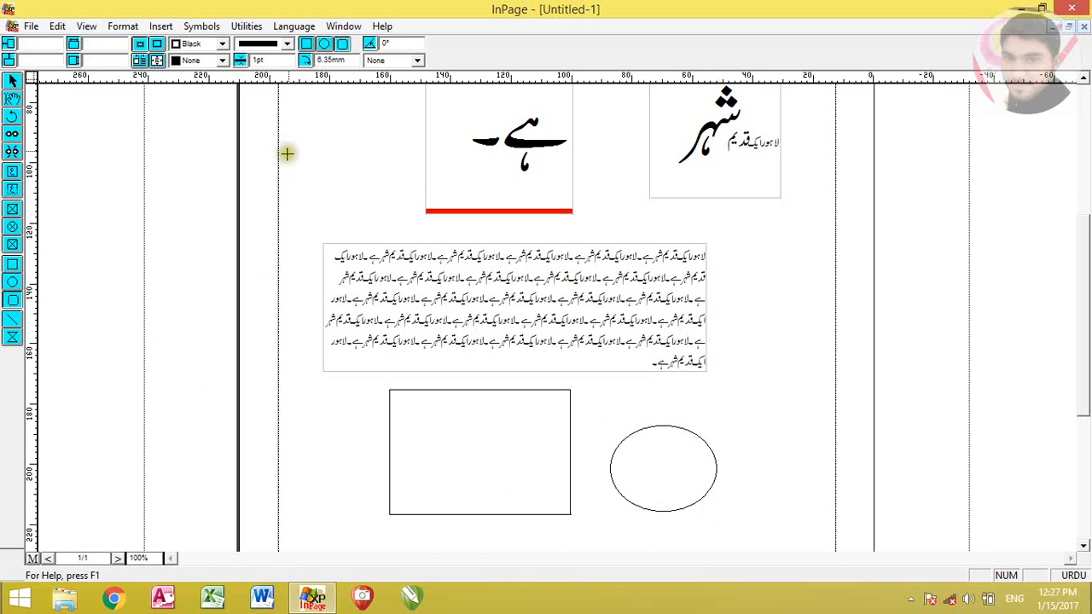
{"action": "left_click_drag", "start_coordinate": [299, 117], "coordinate": [406, 213]}
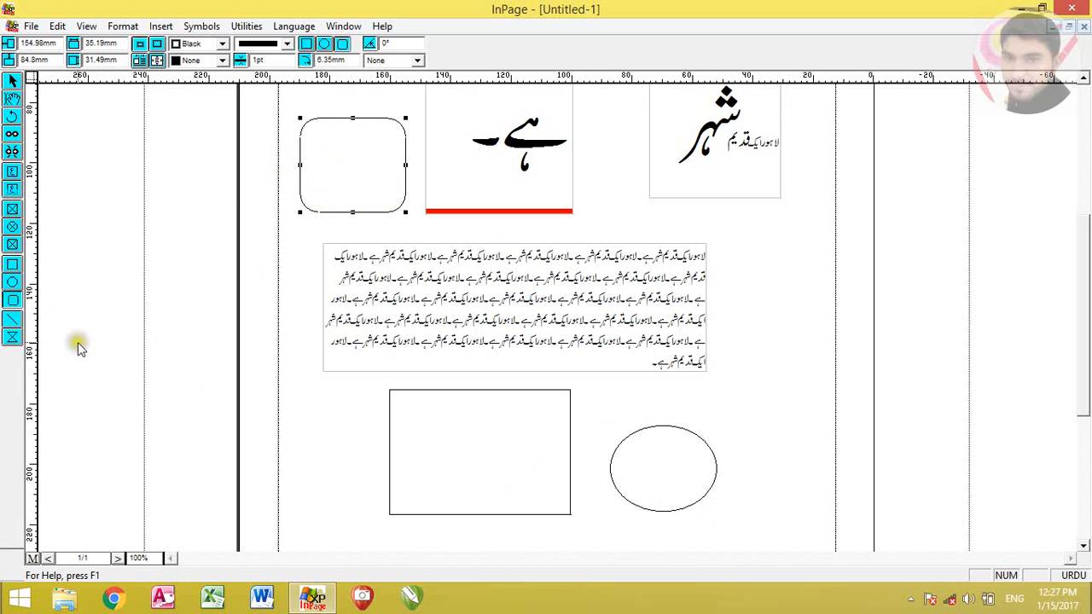
- Draw a horizontal line about 101 mm long below the rectangle and ellipse
{"action": "left_click", "coordinate": [12, 318]}
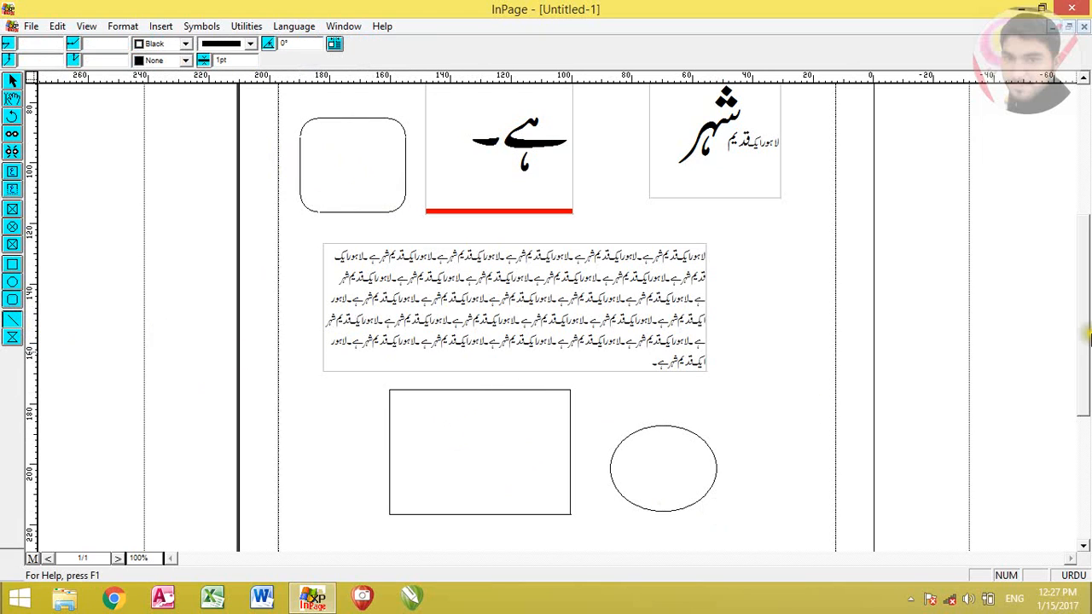
{"action": "left_click_drag", "start_coordinate": [1085, 350], "coordinate": [1085, 420]}
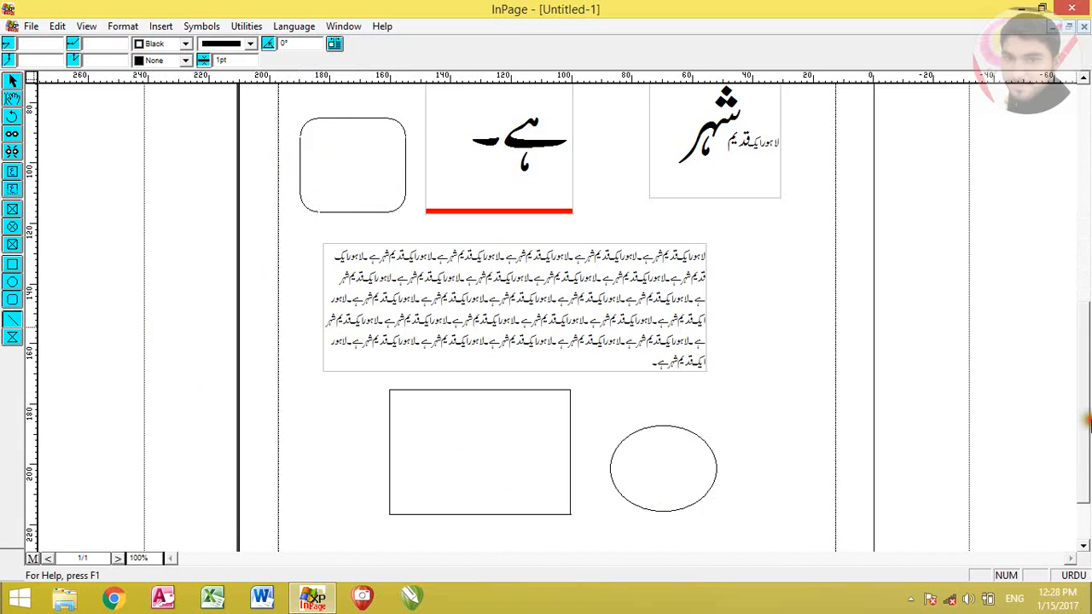
{"action": "left_click_drag", "start_coordinate": [389, 412], "coordinate": [695, 408]}
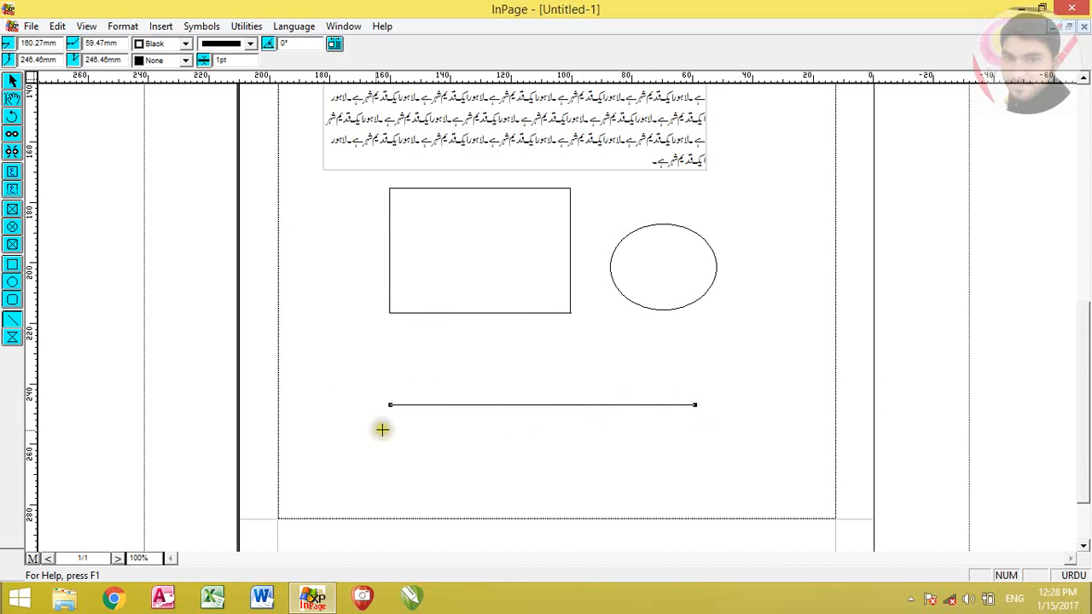
- Give the new line a dotted border pattern and set its border width to 10 pt
{"action": "left_click", "coordinate": [249, 44]}
{"action": "left_click", "coordinate": [241, 72]}
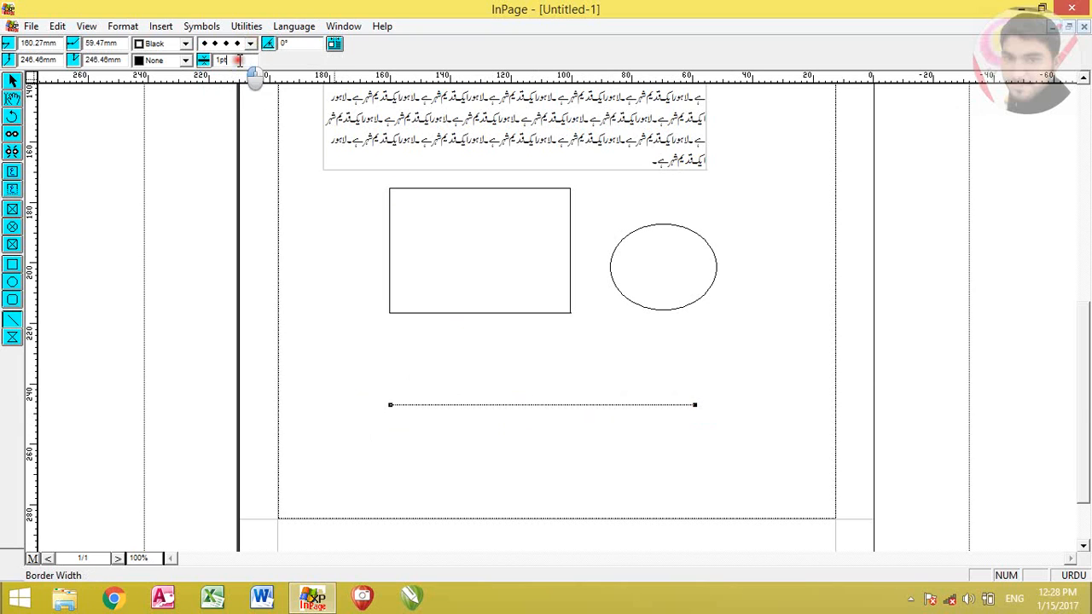
{"action": "left_click", "coordinate": [204, 61]}
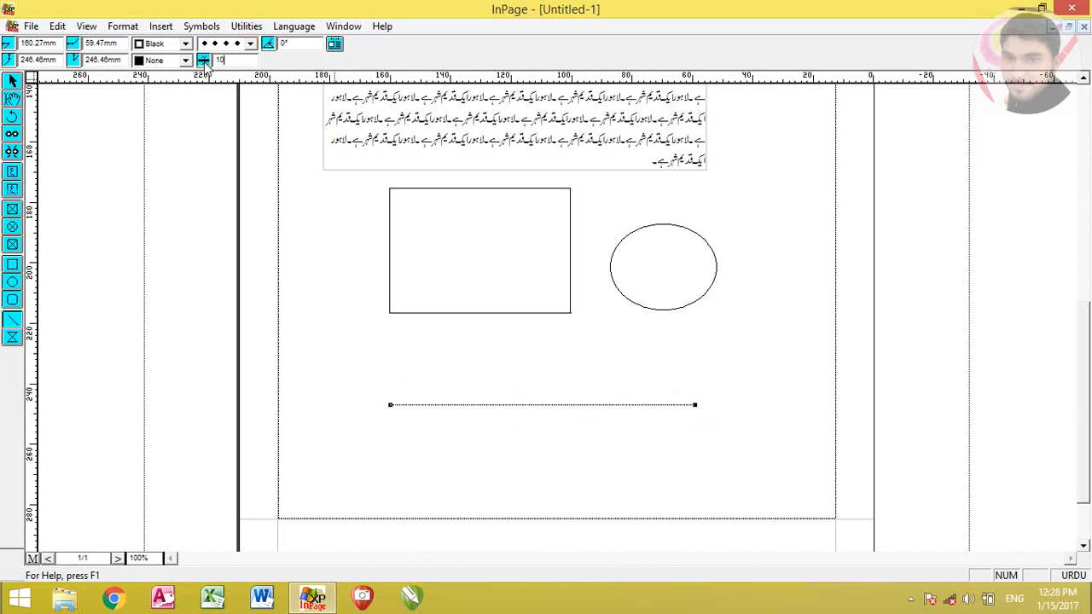
{"action": "key", "text": "Return"}
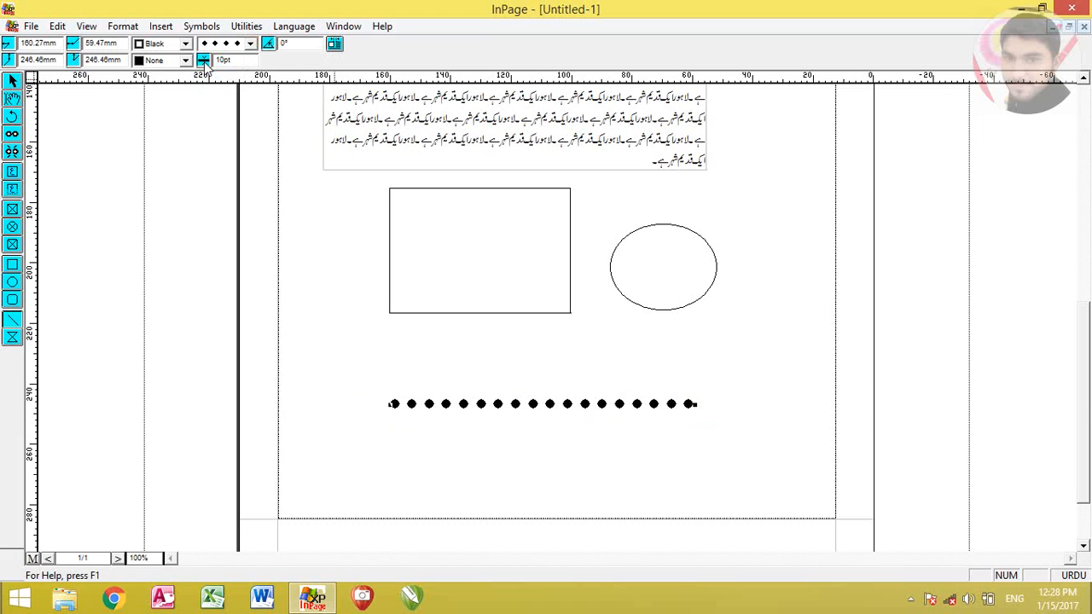
- Try the double-headed arrow pattern and the diagonal-hatch pattern on the line
{"action": "left_click", "coordinate": [250, 44]}
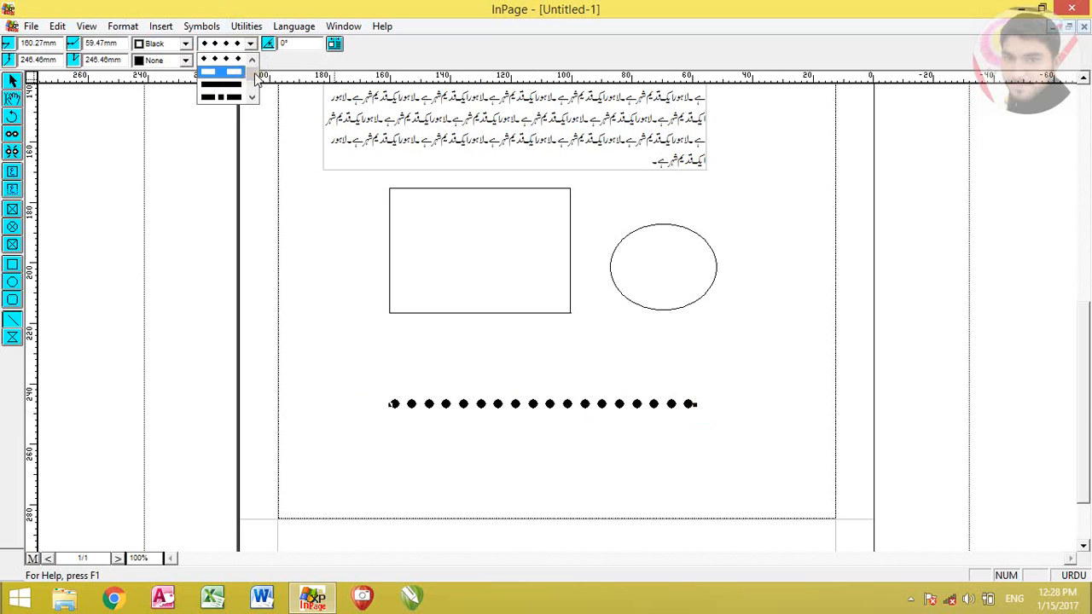
{"action": "scroll", "coordinate": [256, 94], "scroll_direction": "down", "scroll_amount": 5}
{"action": "left_click", "coordinate": [226, 90]}
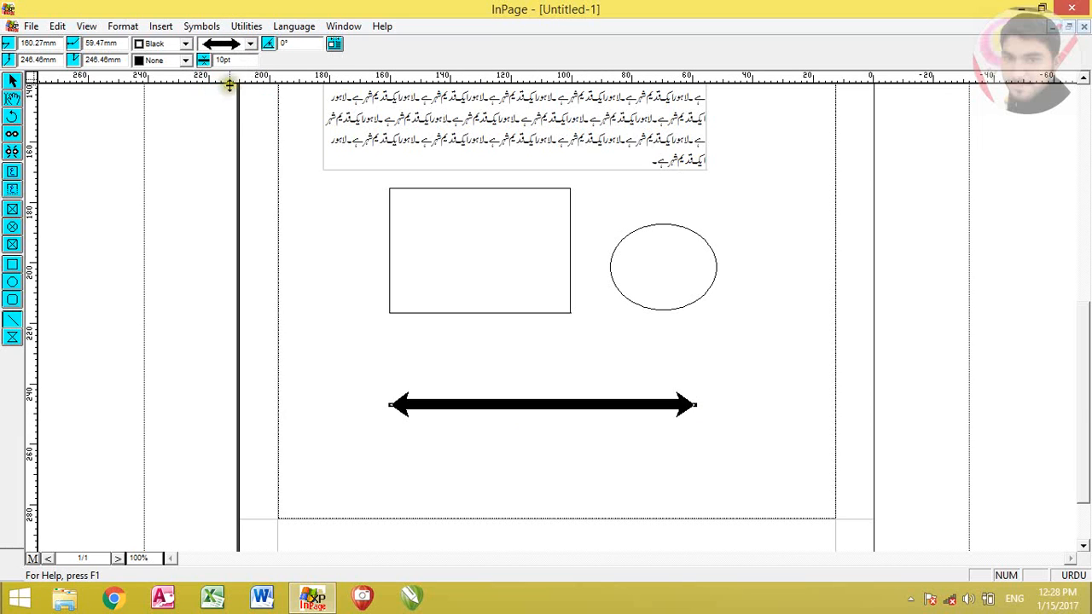
{"action": "left_click", "coordinate": [250, 45]}
{"action": "left_click", "coordinate": [252, 62]}
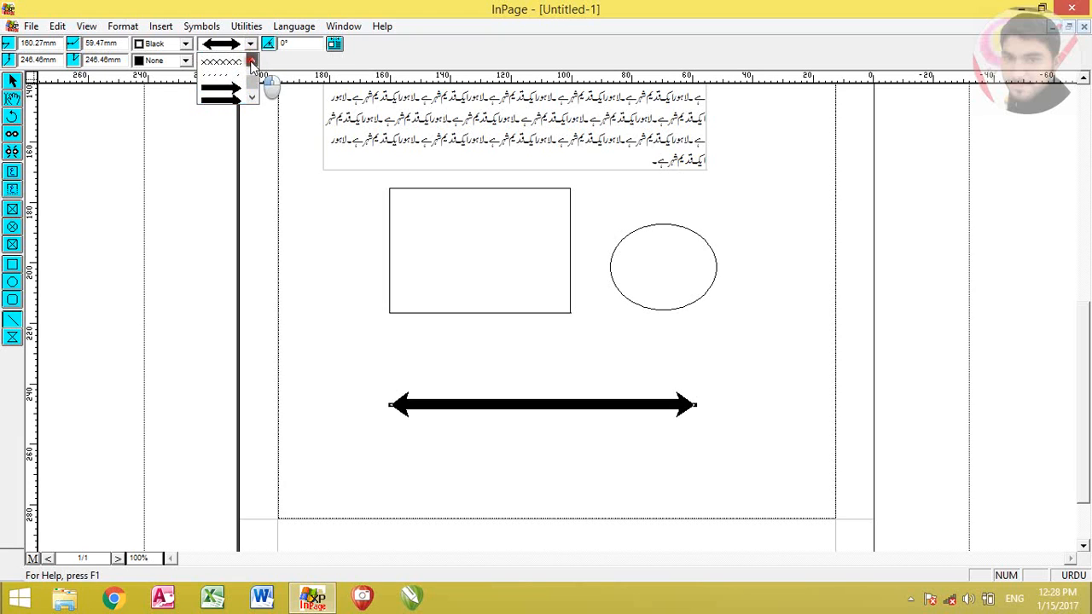
{"action": "left_click", "coordinate": [222, 74]}
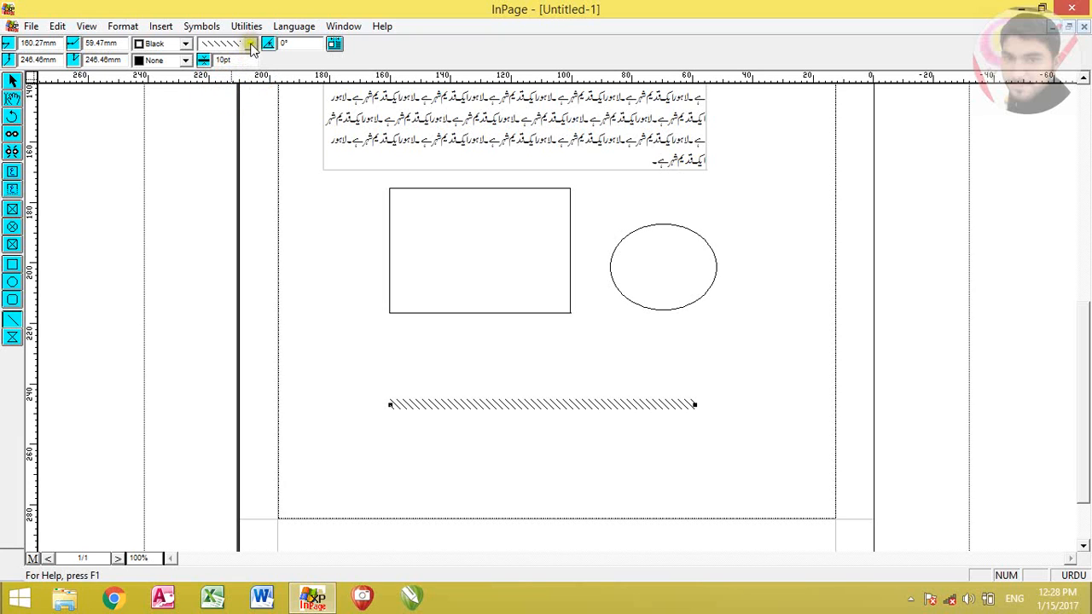
- Switch the line to a solid pattern, followed by the double pattern with a thick upper and thin lower stroke
{"action": "left_click", "coordinate": [250, 44]}
{"action": "left_click", "coordinate": [252, 66]}
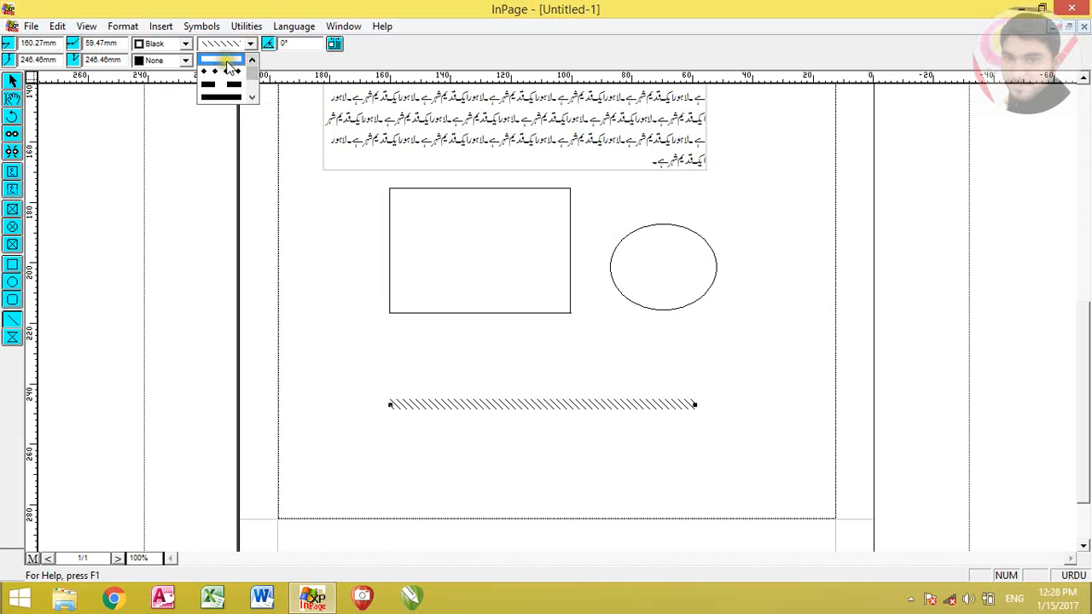
{"action": "left_click", "coordinate": [222, 60]}
{"action": "left_click", "coordinate": [250, 44]}
{"action": "left_click", "coordinate": [252, 97]}
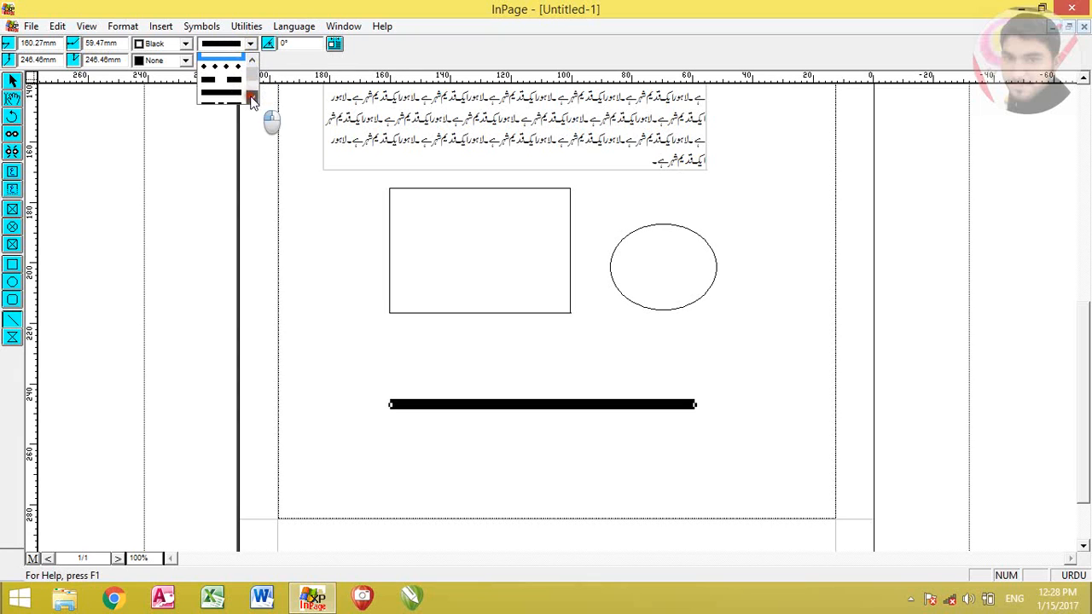
{"action": "left_click", "coordinate": [224, 84]}
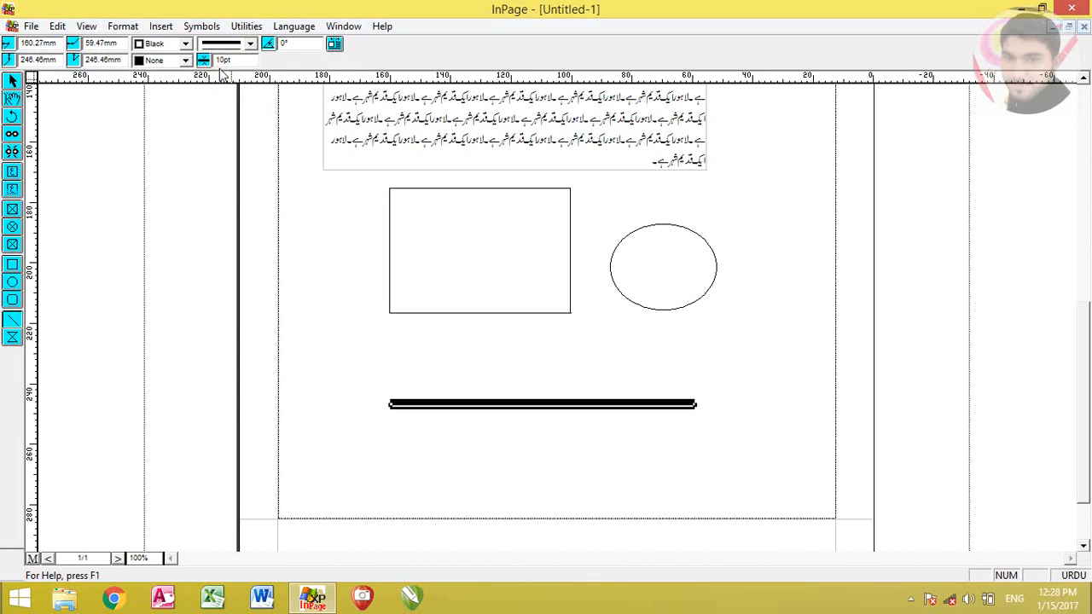
- Rotate the line by 5° and by a further 10°
{"action": "left_click_drag", "start_coordinate": [310, 44], "coordinate": [270, 43]}
{"action": "type", "text": "5"}
{"action": "key", "text": "Return"}
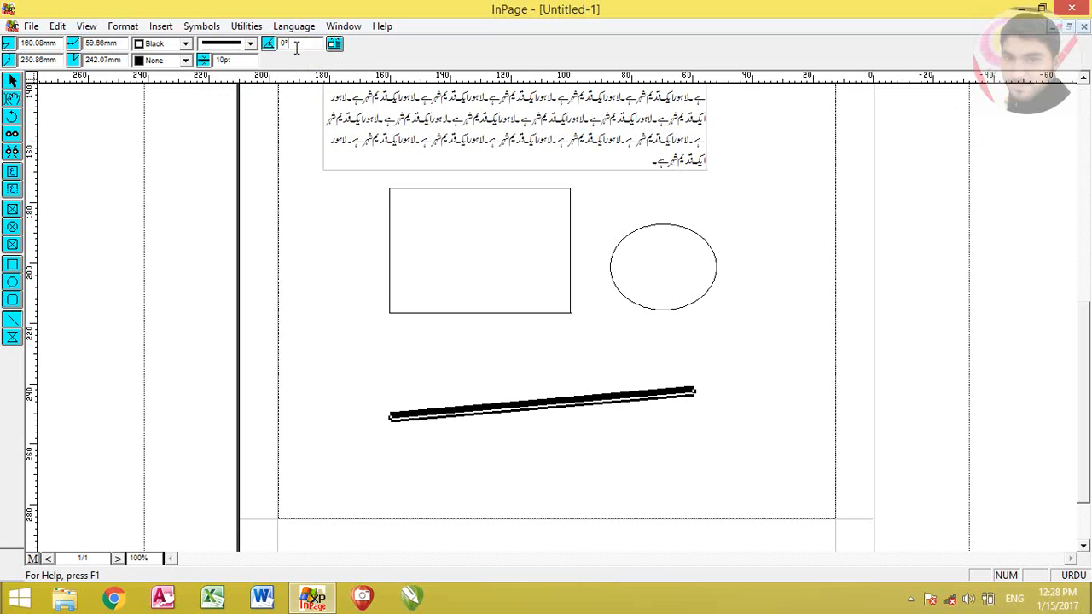
{"action": "left_click_drag", "start_coordinate": [290, 44], "coordinate": [258, 49]}
{"action": "type", "text": "10"}
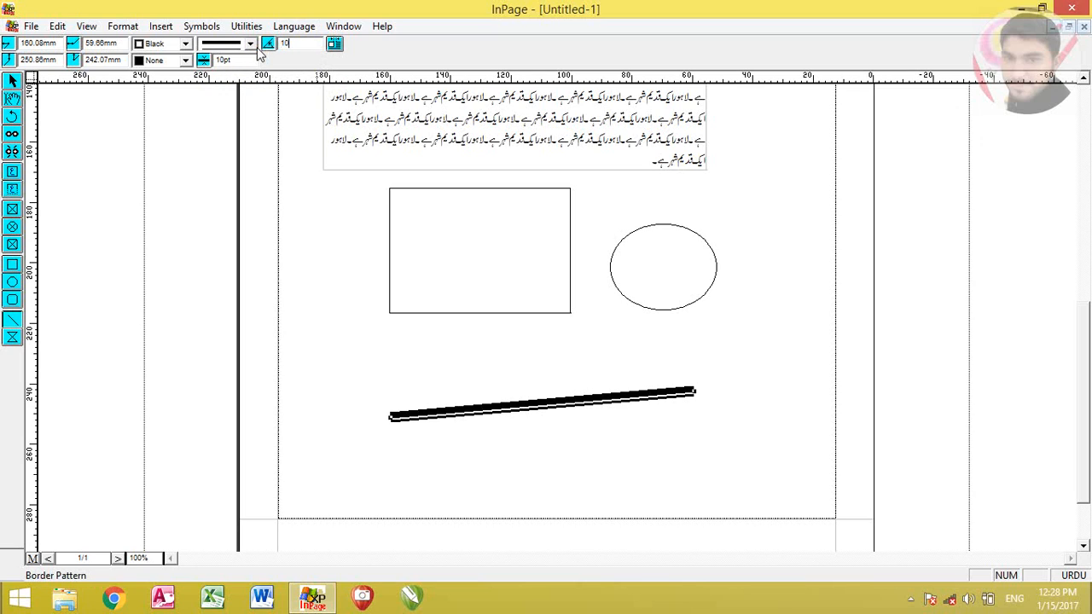
{"action": "key", "text": "Return"}
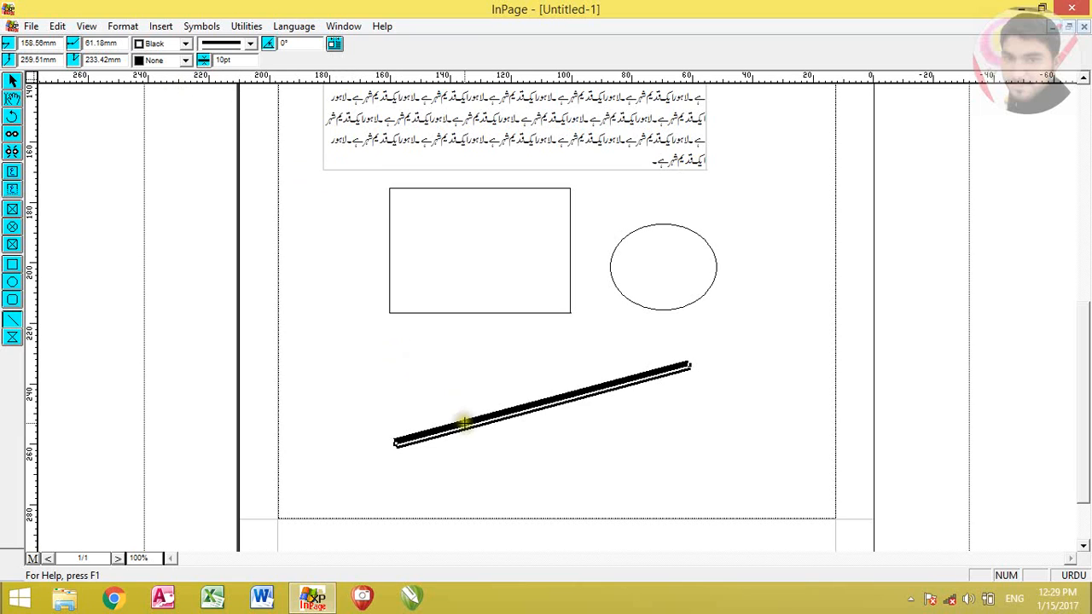
- Select the rotated line and set its border colour to Red
{"action": "left_click", "coordinate": [13, 81]}
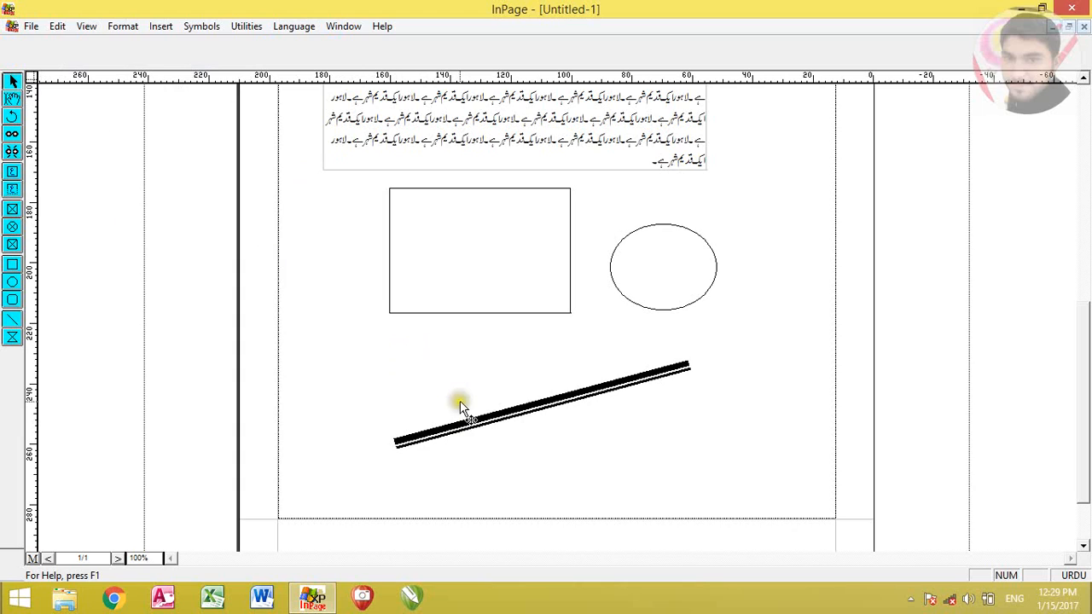
{"action": "left_click", "coordinate": [461, 409]}
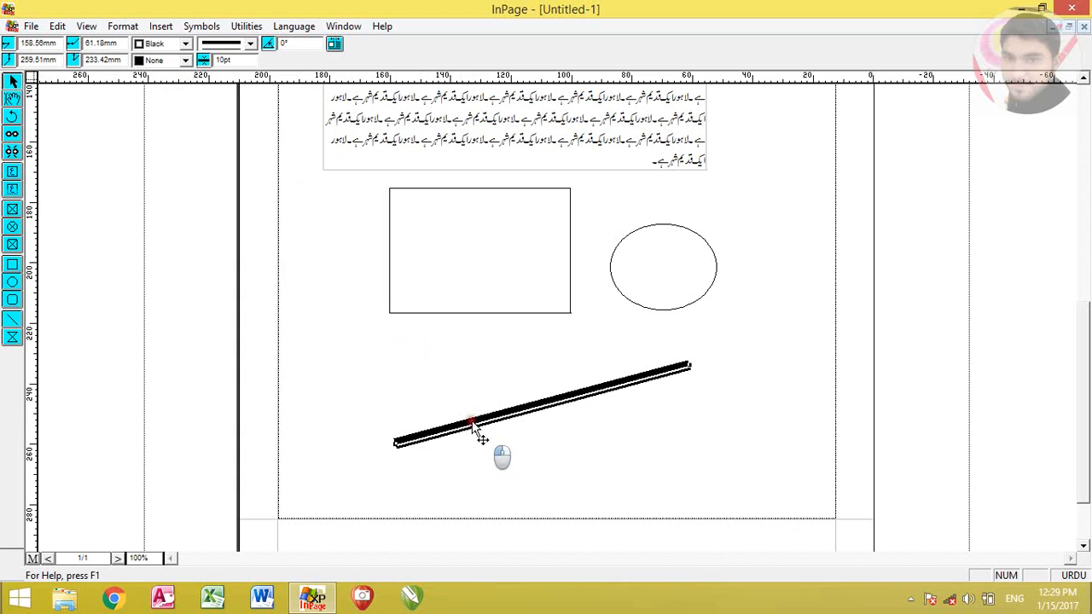
{"action": "left_click", "coordinate": [186, 61]}
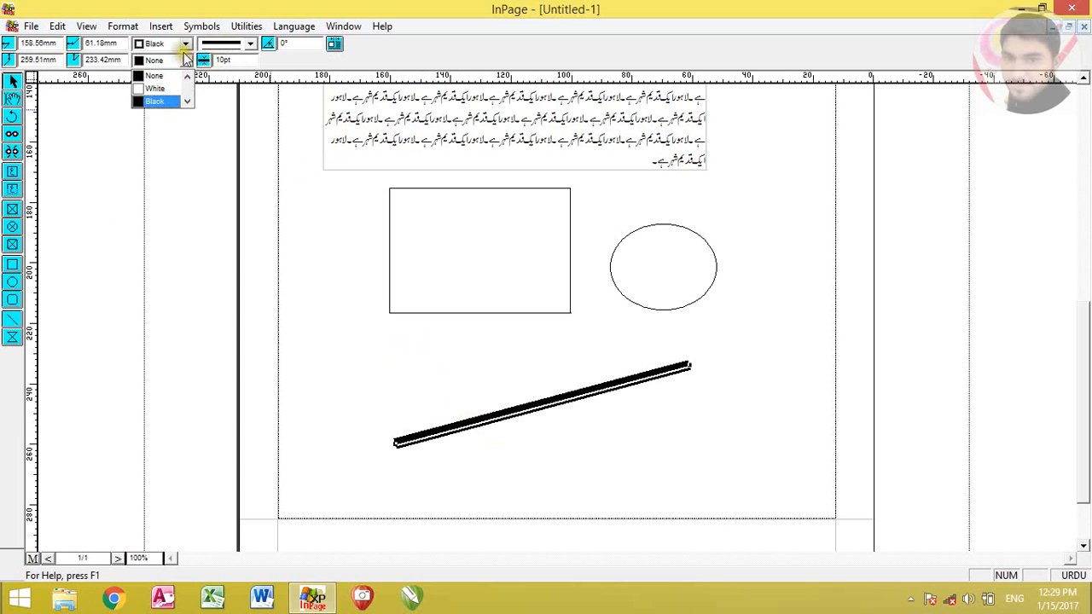
{"action": "left_click", "coordinate": [185, 44]}
{"action": "left_click", "coordinate": [185, 44]}
{"action": "left_click", "coordinate": [175, 87]}
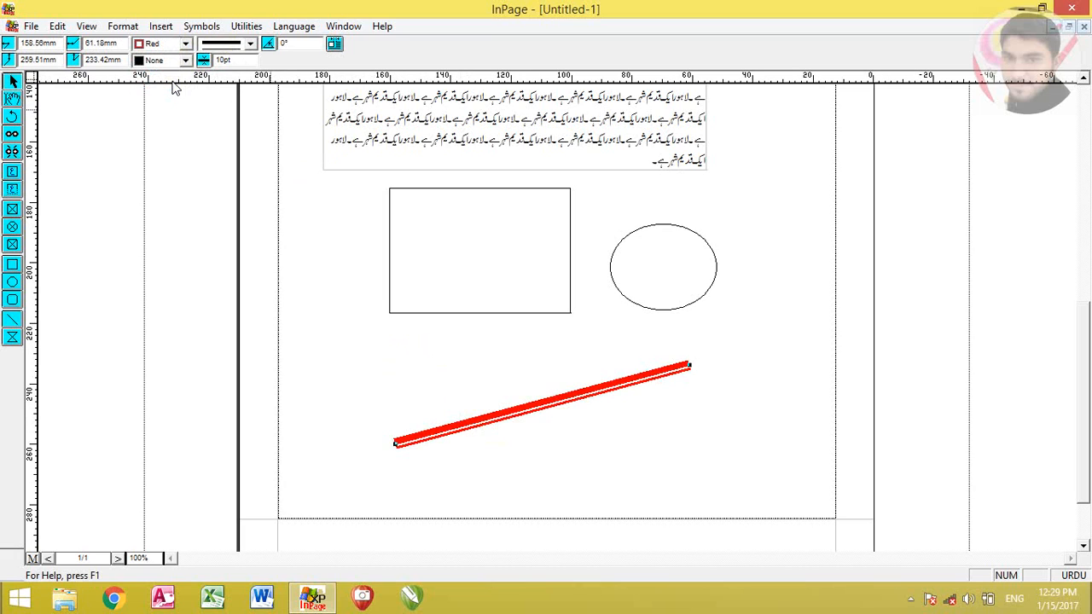
- Set the rotated line's border colour to Blue and deselect the line
{"action": "left_click", "coordinate": [185, 43]}
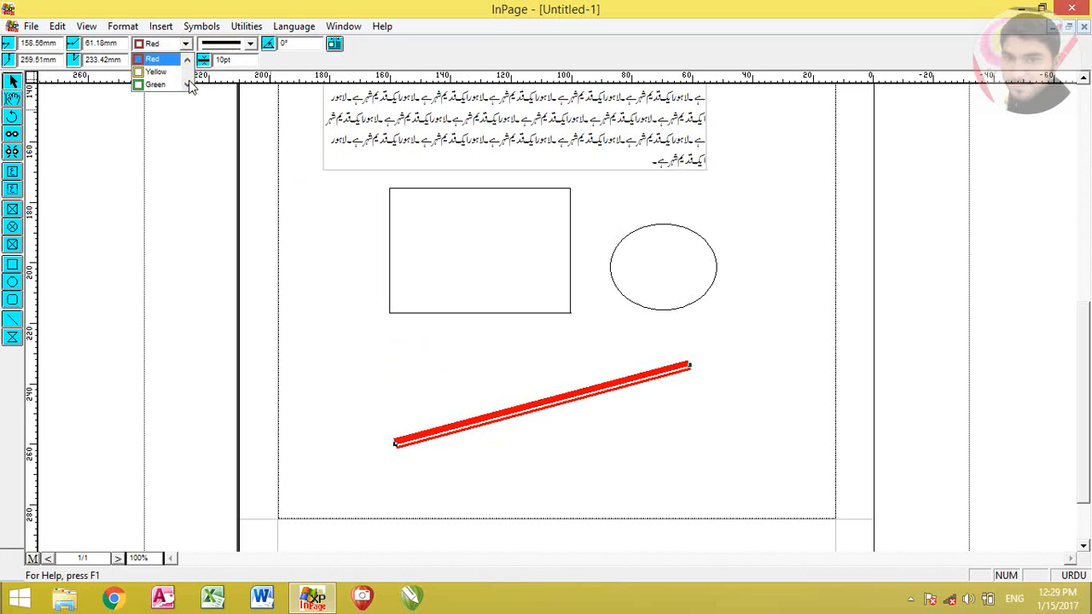
{"action": "scroll", "coordinate": [187, 85], "scroll_direction": "down", "scroll_amount": 2}
{"action": "left_click", "coordinate": [158, 81]}
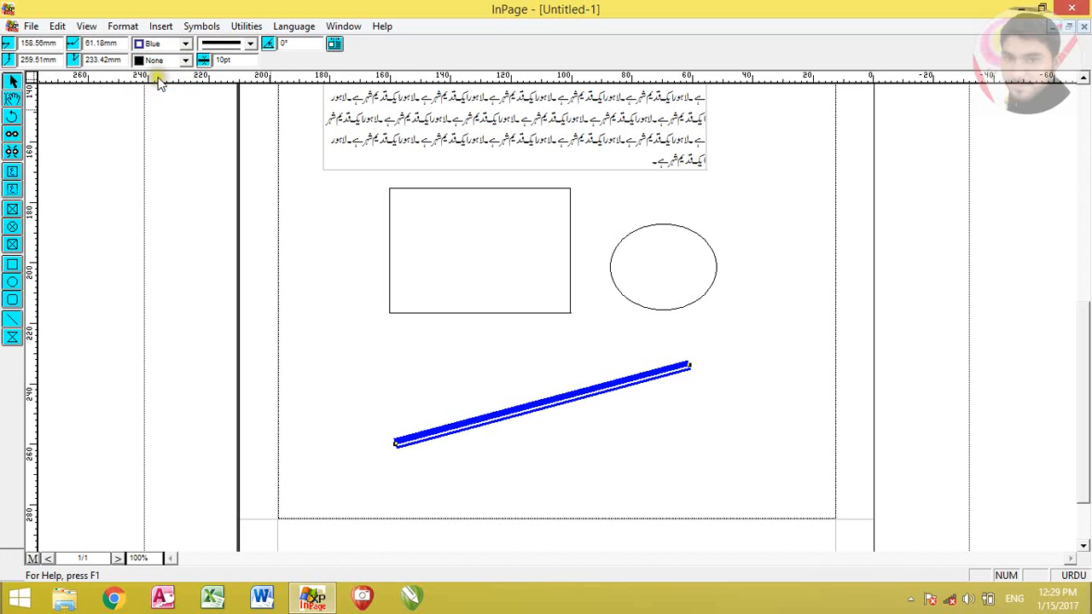
{"action": "left_click", "coordinate": [556, 384]}
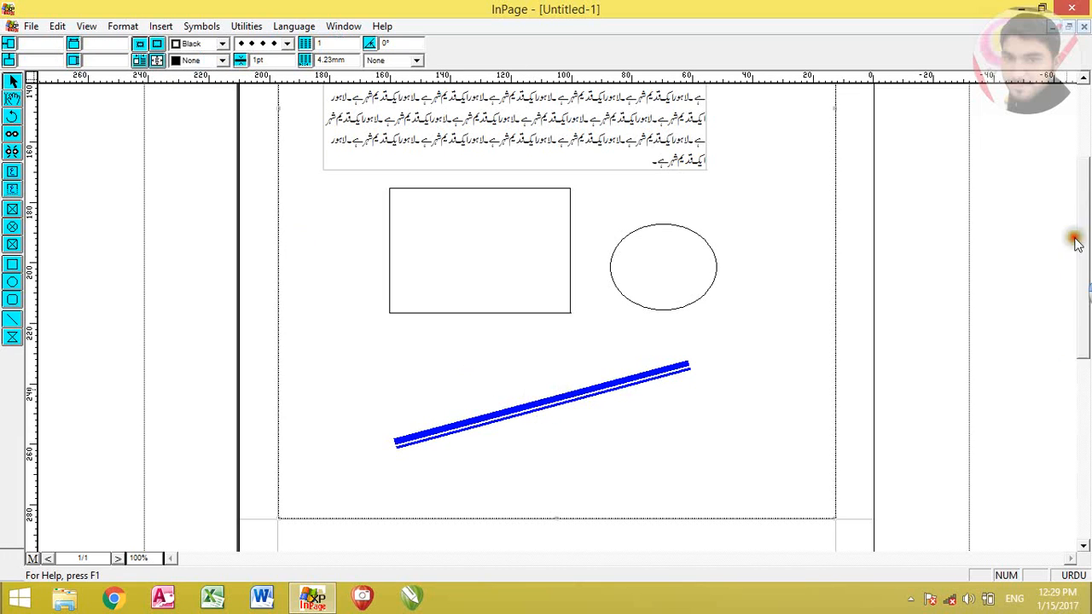
{"action": "left_click_drag", "start_coordinate": [1075, 243], "coordinate": [1071, 171]}
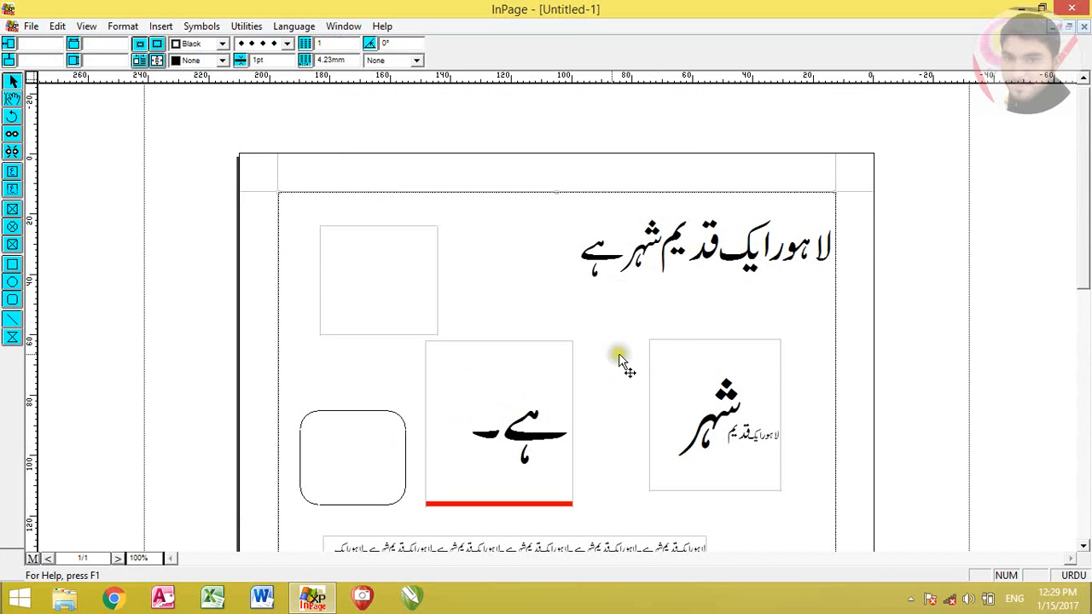